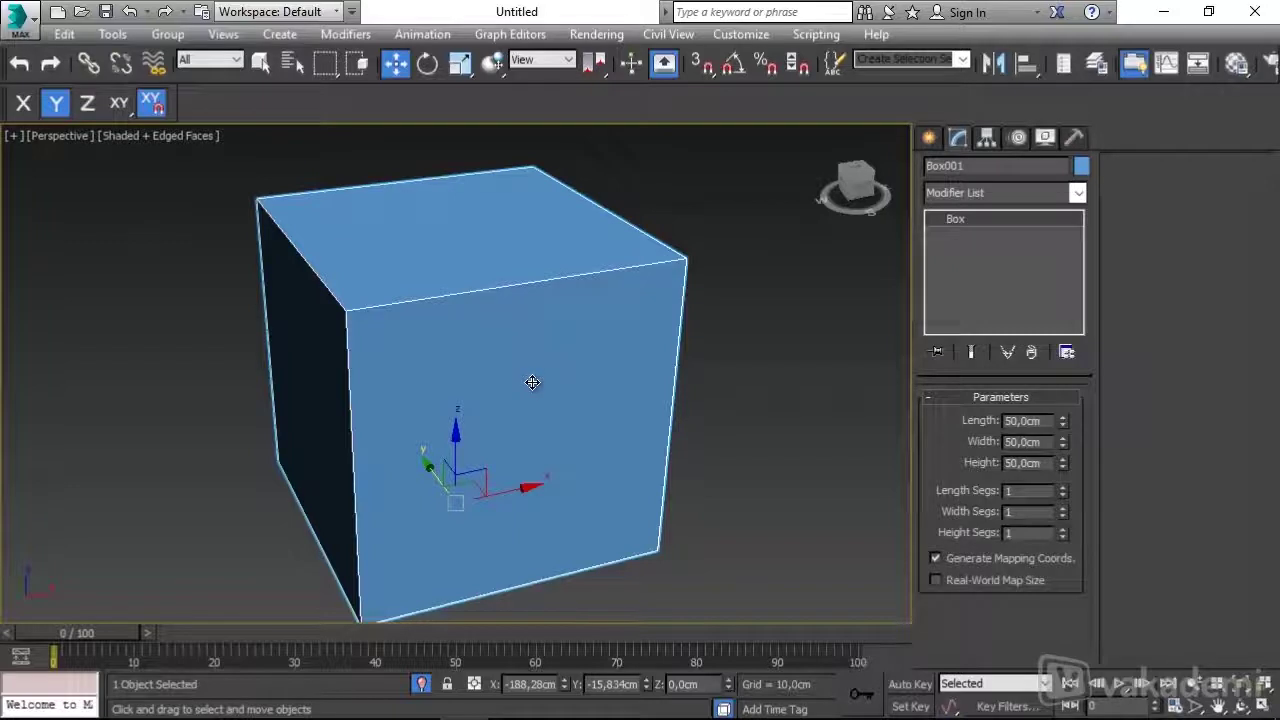
scroll(532, 379, "down", 3)
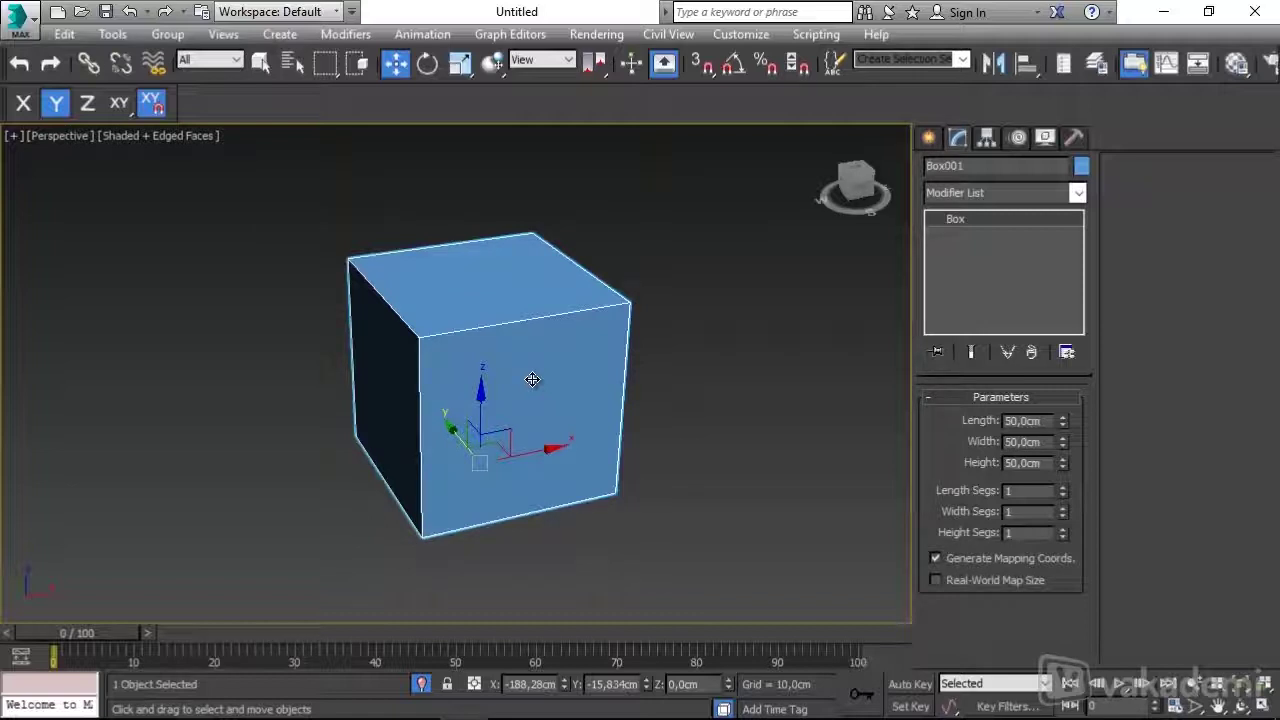
middle_click_drag(531, 379, 515, 294, "alt")
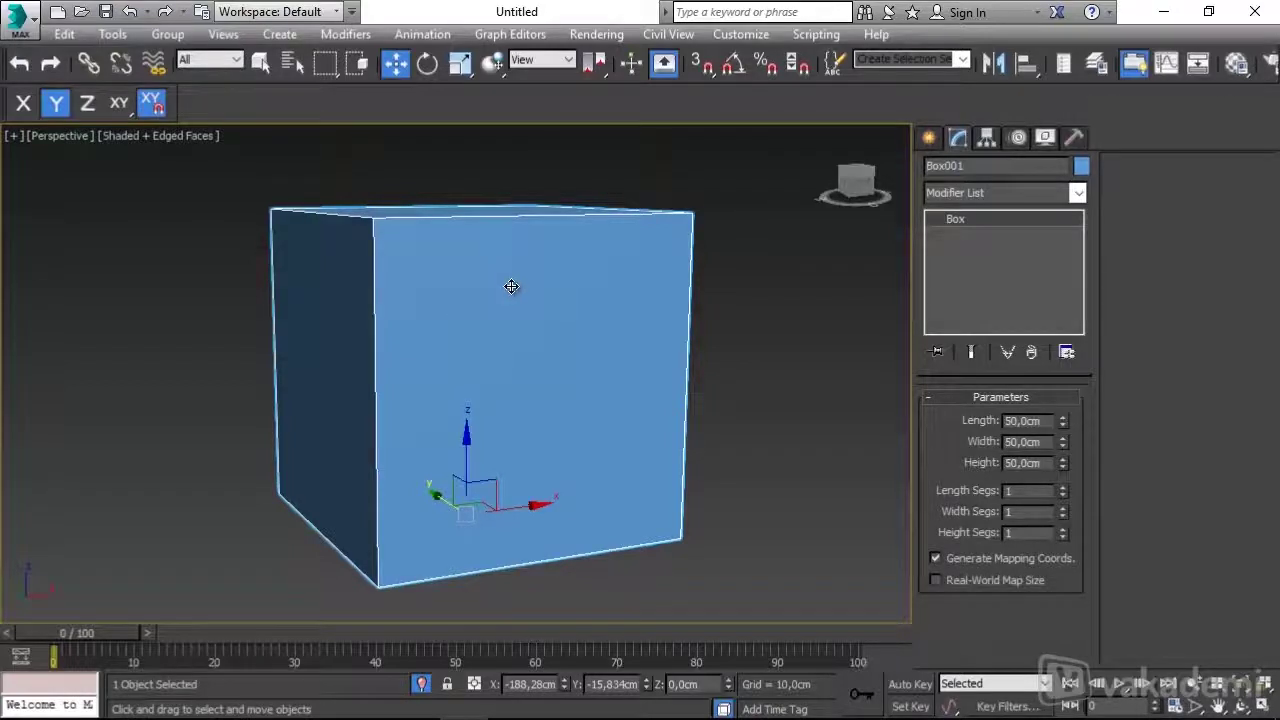
middle_click_drag(511, 287, 508, 306, "alt")
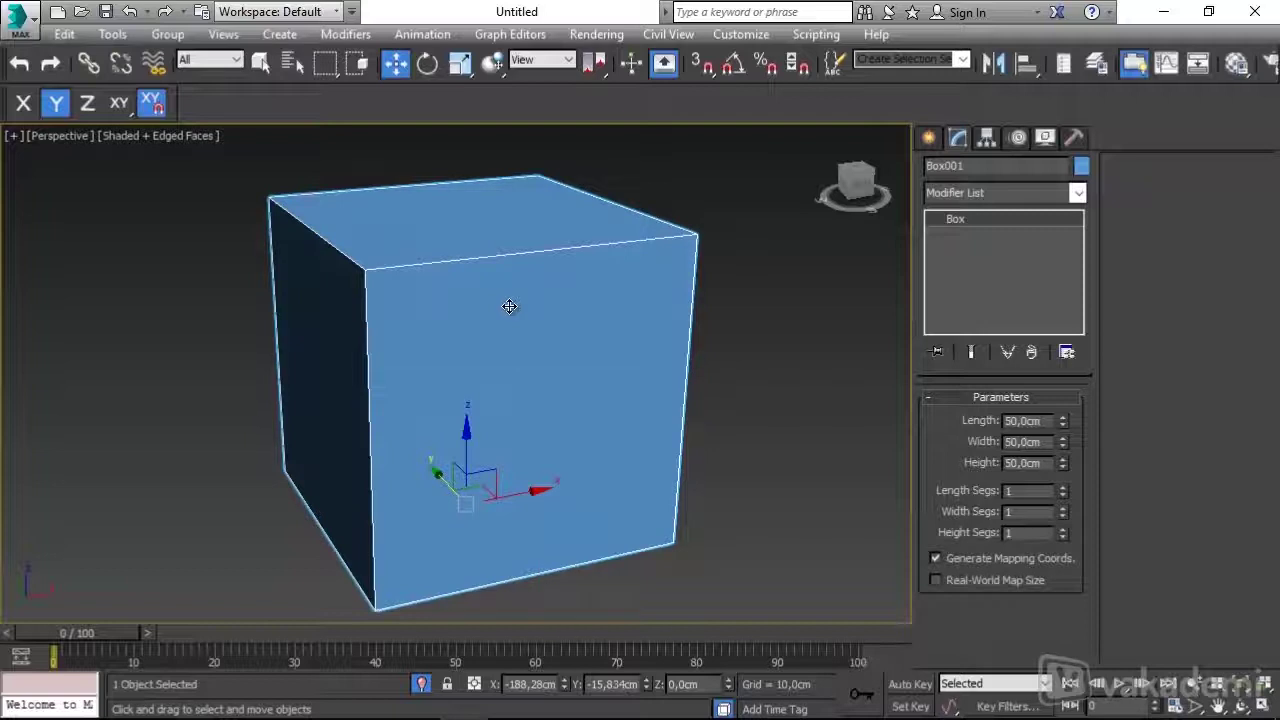
middle_click_drag(510, 336, 560, 320, "alt")
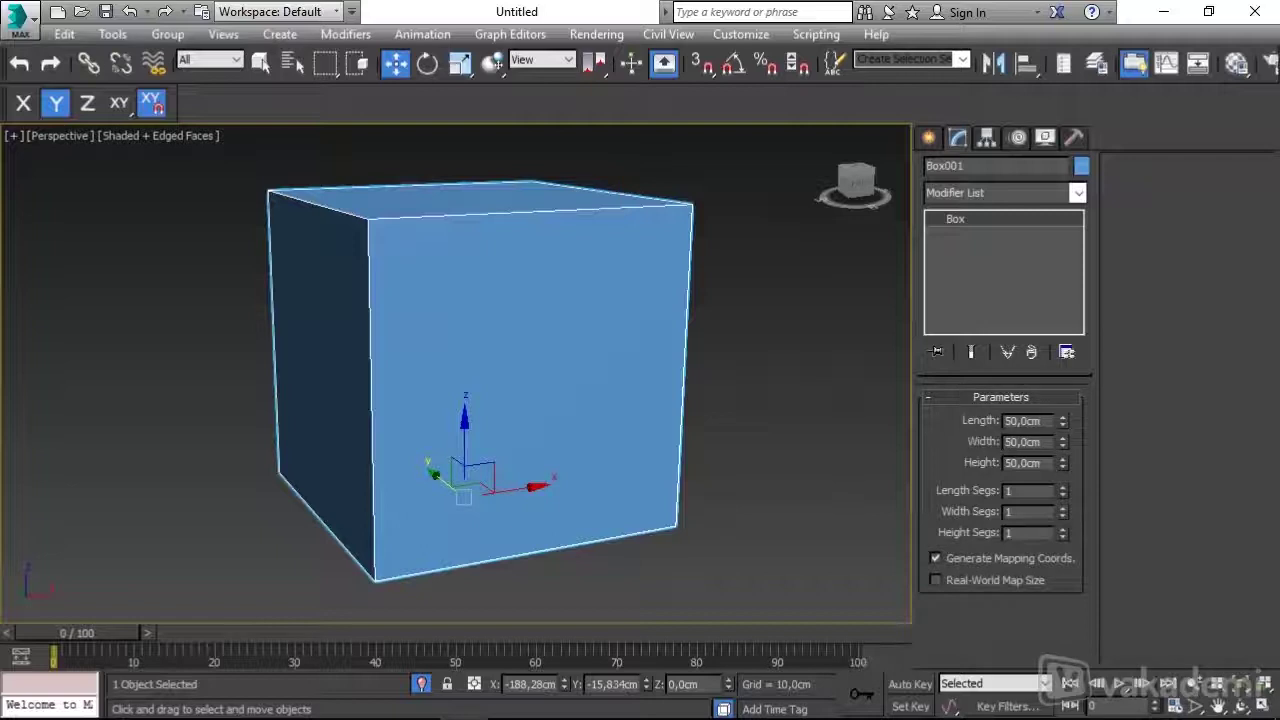
double_click(1020, 421)
Clone the 50 cm box along the X axis, placing the copy about 71 cm from the original
middle_click_drag(675, 344, 488, 332)
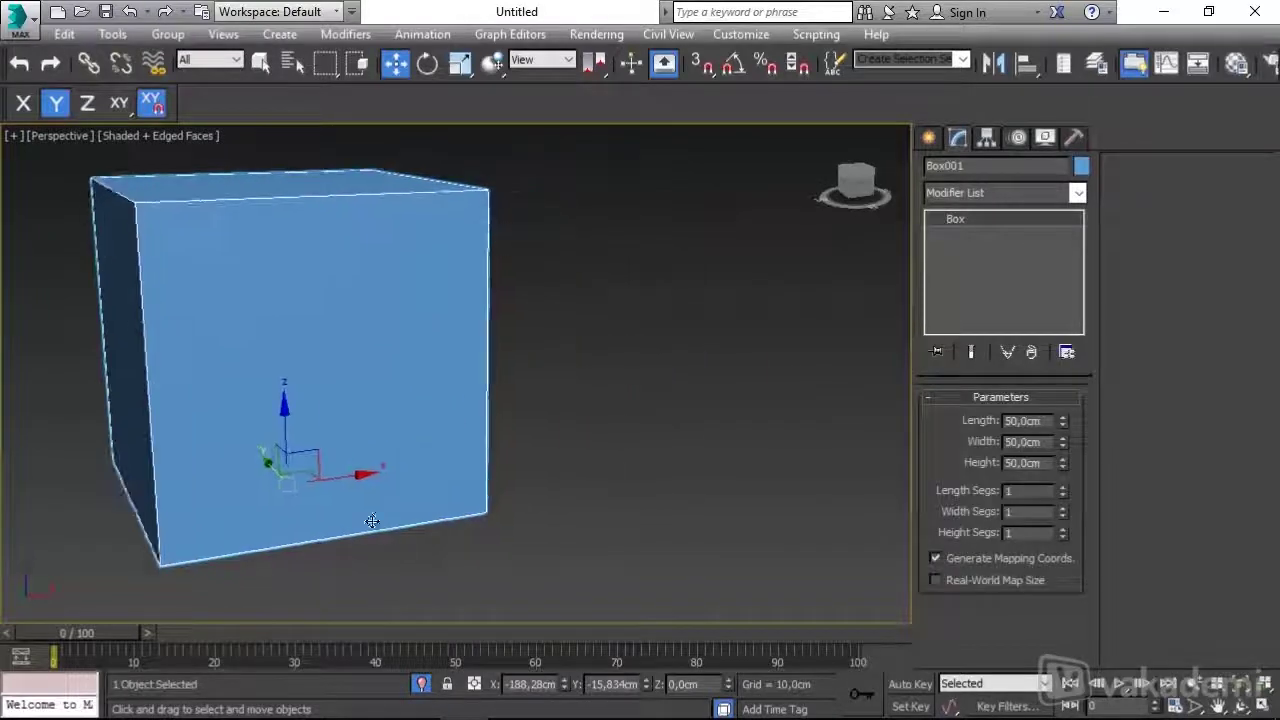
left_click_drag(347, 476, 712, 428, "shift")
left_click(646, 452)
Convert the copied box to an Editable Poly, tidy its parameter rollouts and expand its sub-object levels
middle_click_drag(762, 394, 709, 343, "alt")
right_click(709, 318)
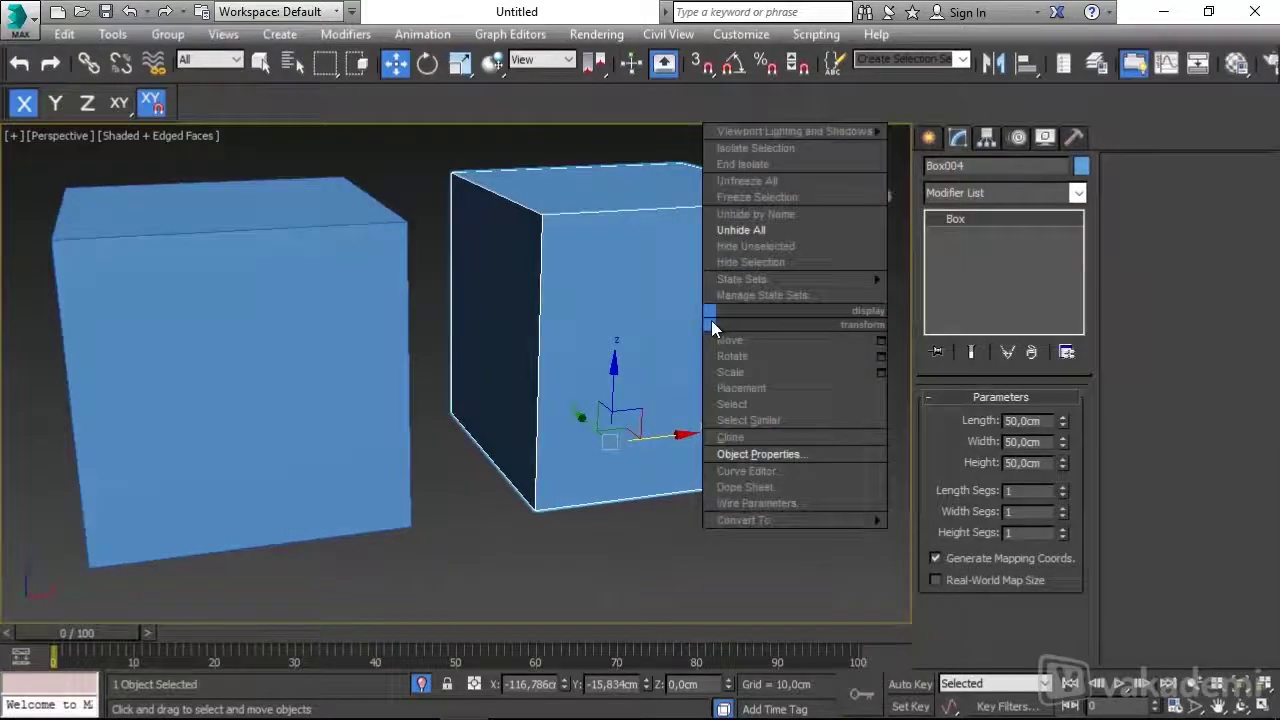
mouse_move(826, 514)
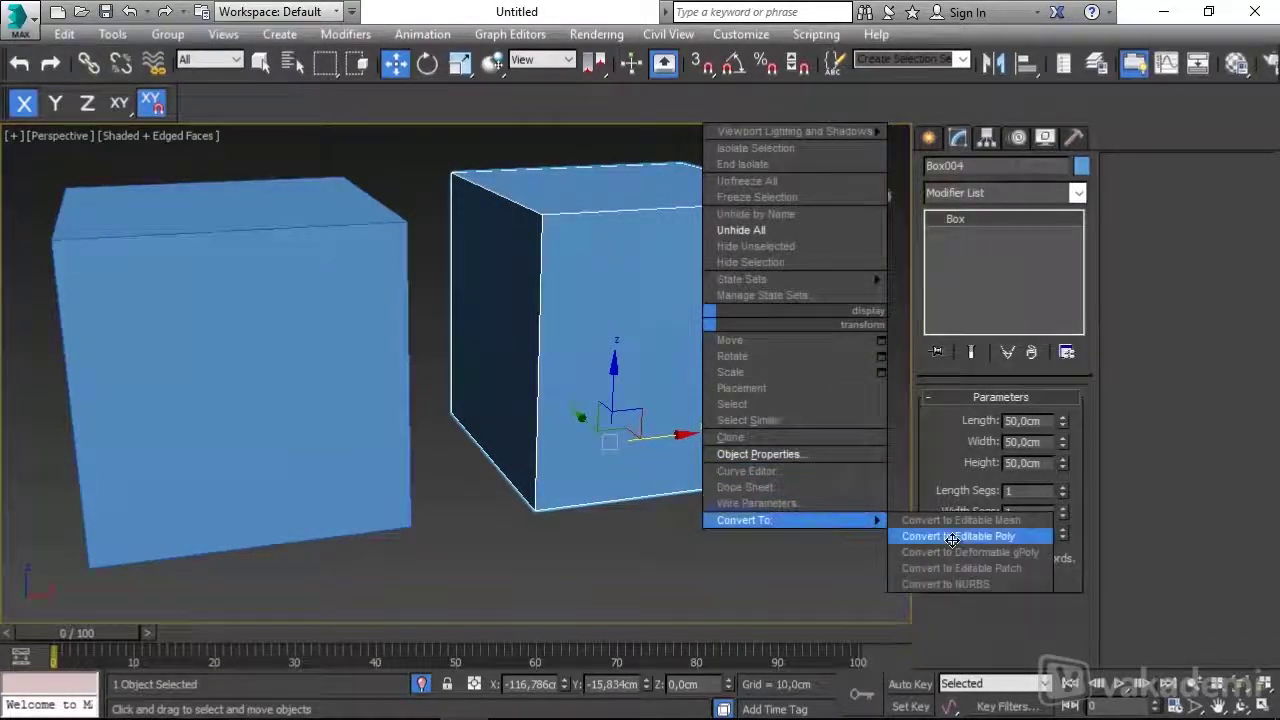
left_click(950, 536)
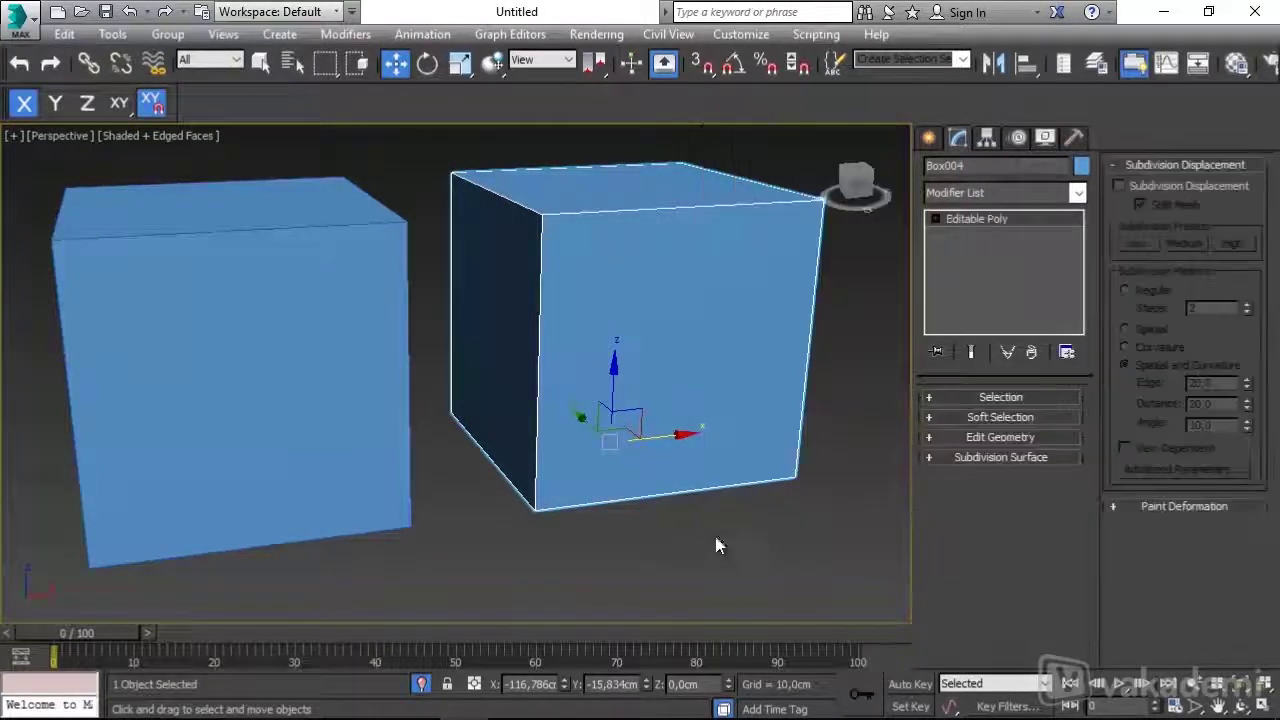
left_click(1161, 165)
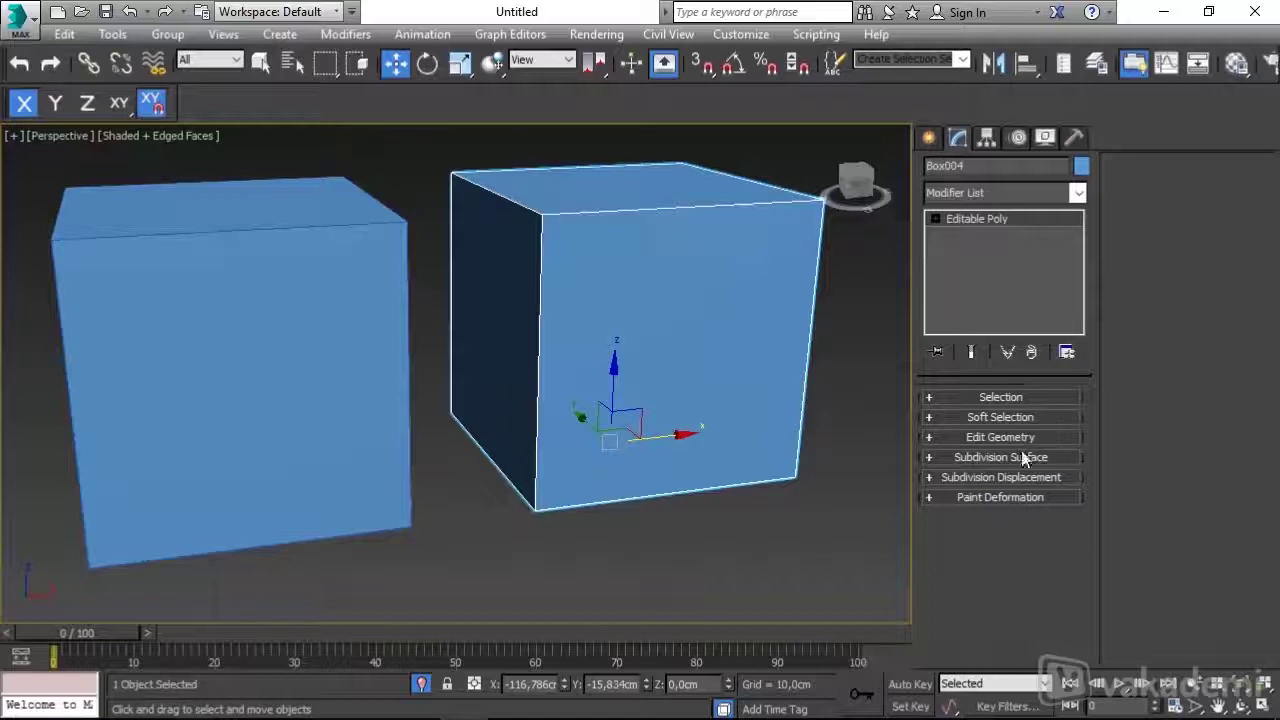
left_click(935, 219)
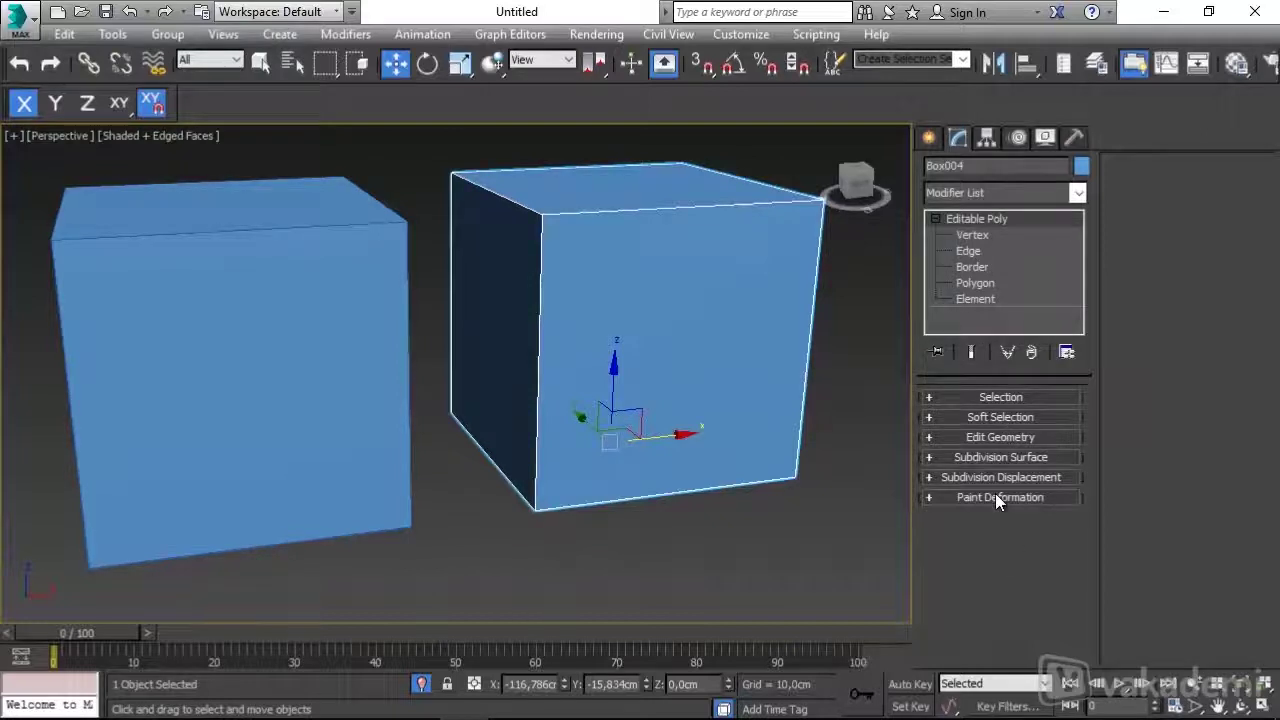
Examine the original box's vertex and face counts in its object properties
left_click(586, 557)
left_click(349, 334)
right_click(348, 332)
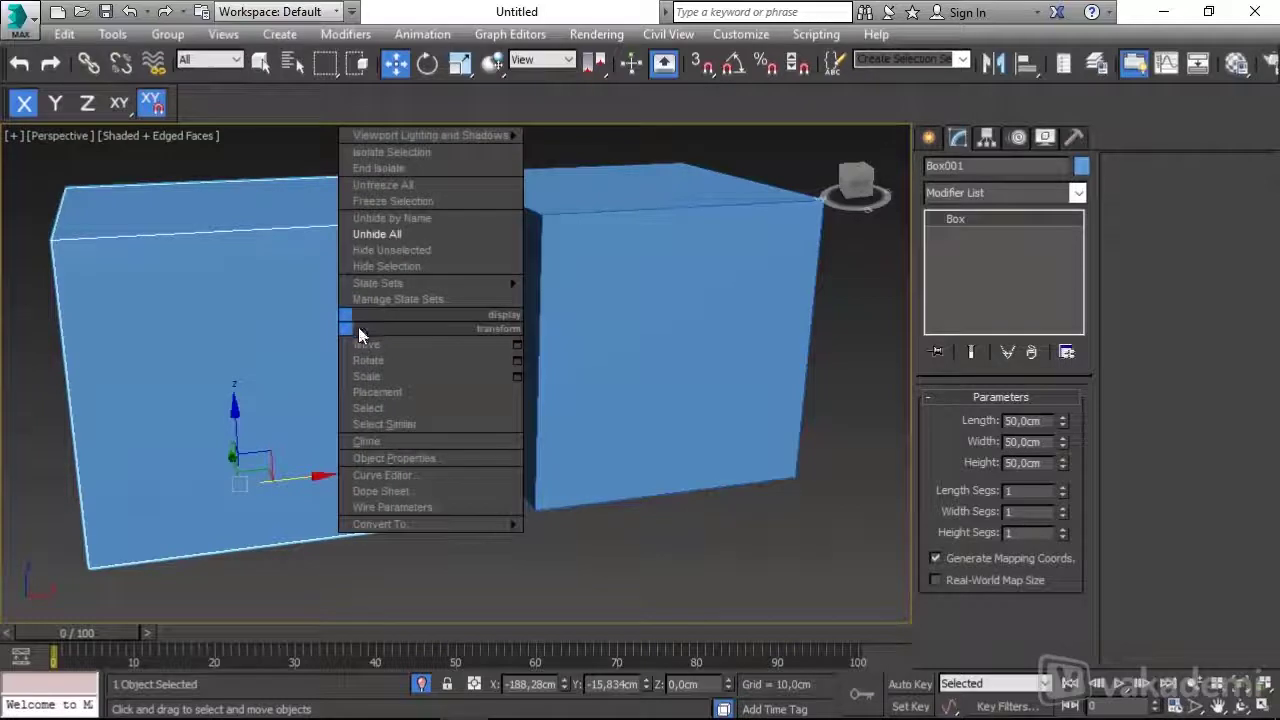
left_click(395, 459)
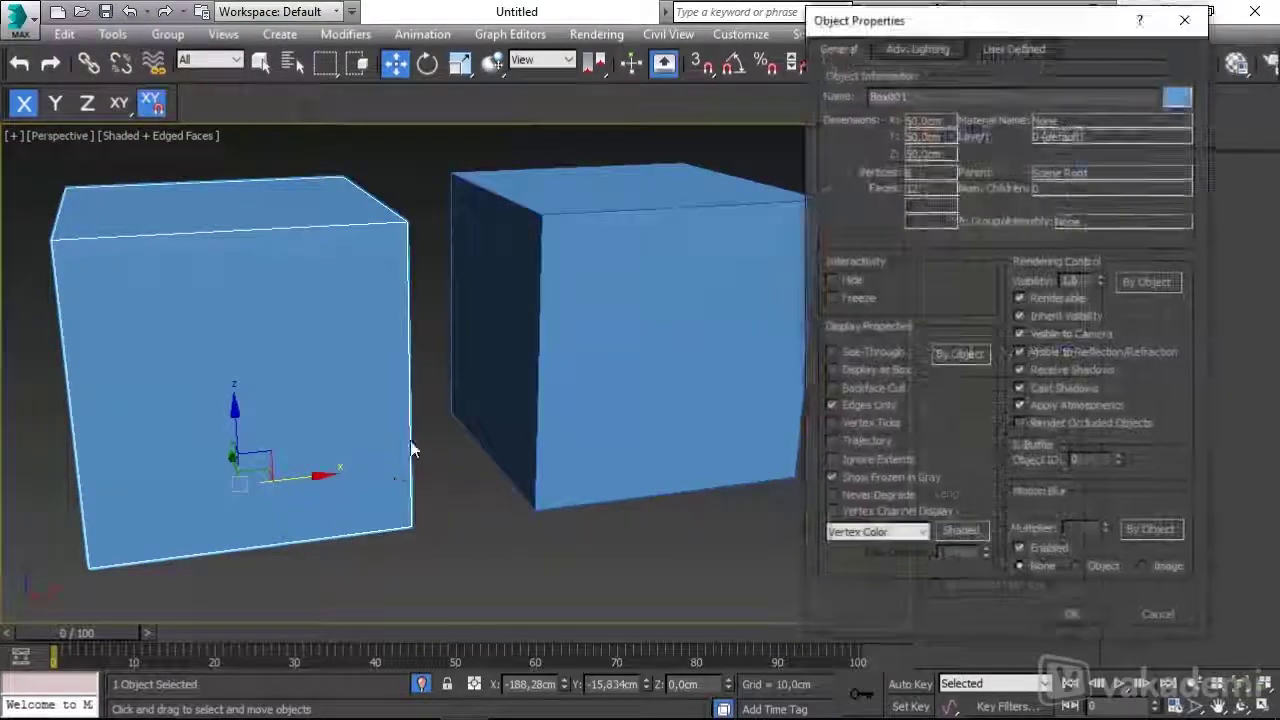
mouse_move(958, 33)
left_mouse_down()
mouse_move(990, 58)
mouse_move(989, 112)
mouse_move(978, 38)
left_mouse_up()
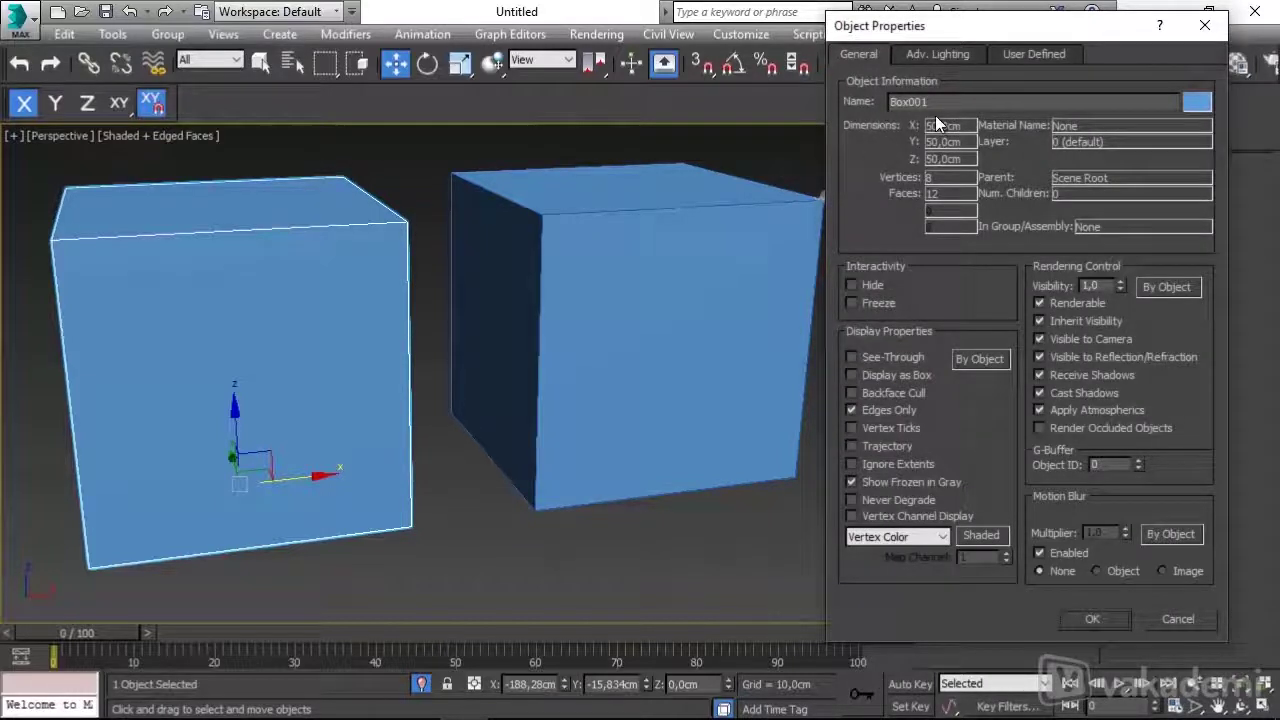
double_click(895, 104)
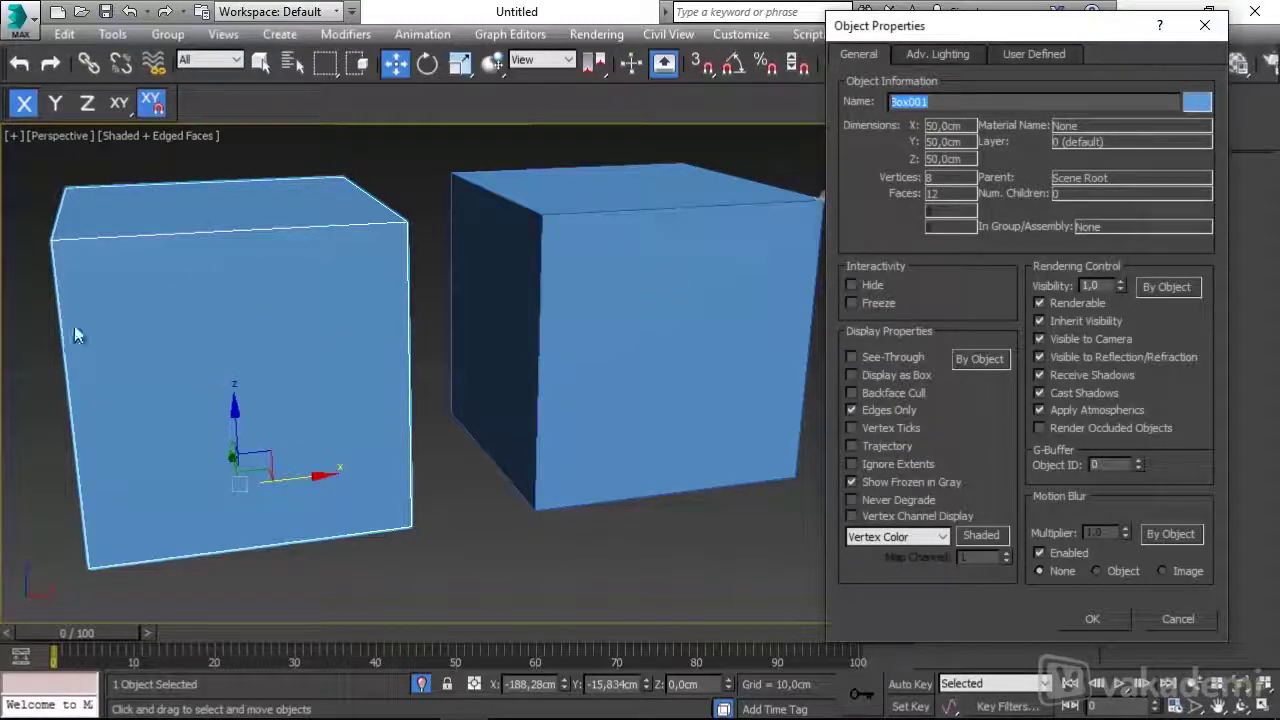
left_click(1120, 618)
Examine the converted Editable Poly box's vertex and face counts in its object properties
left_click(673, 337)
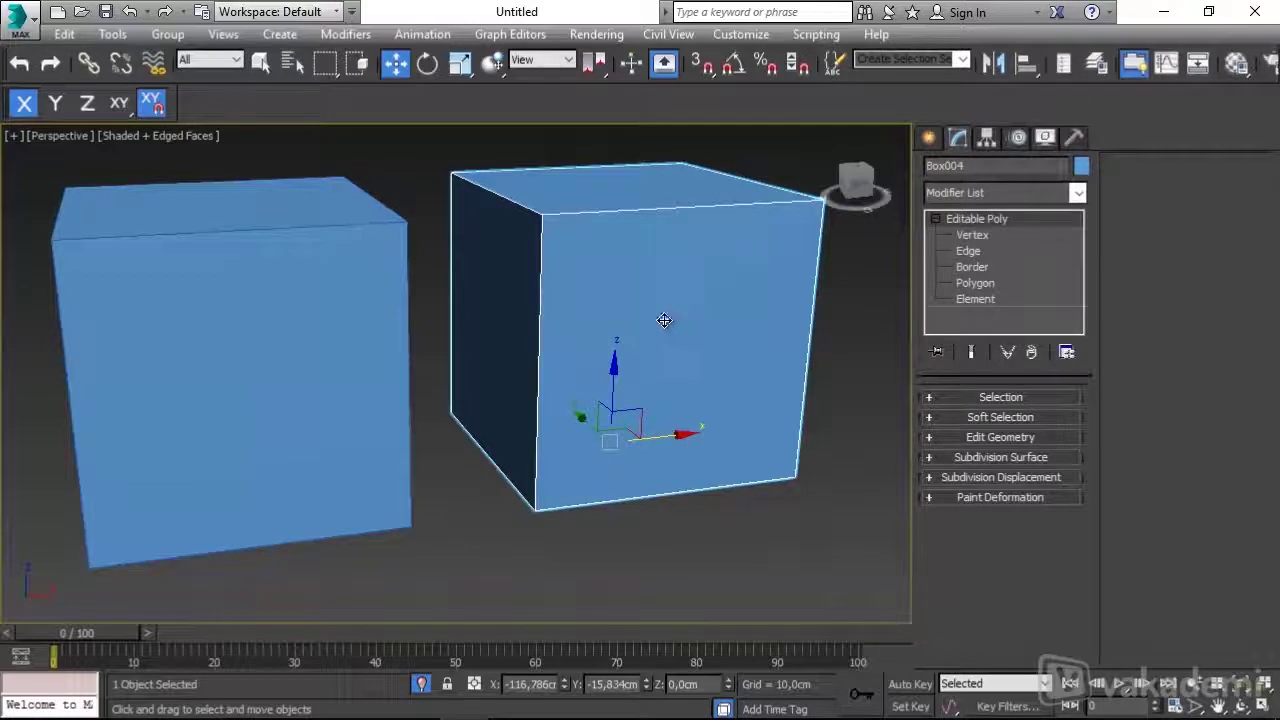
right_click(654, 288)
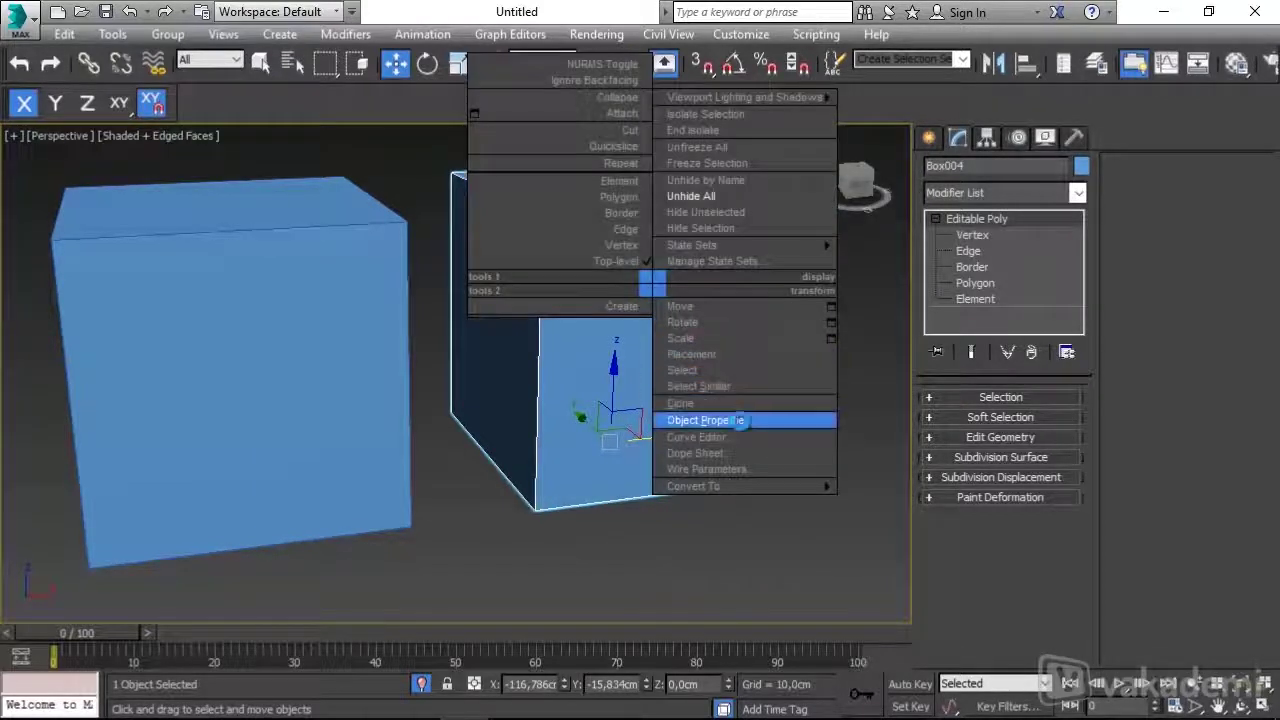
left_click(738, 420)
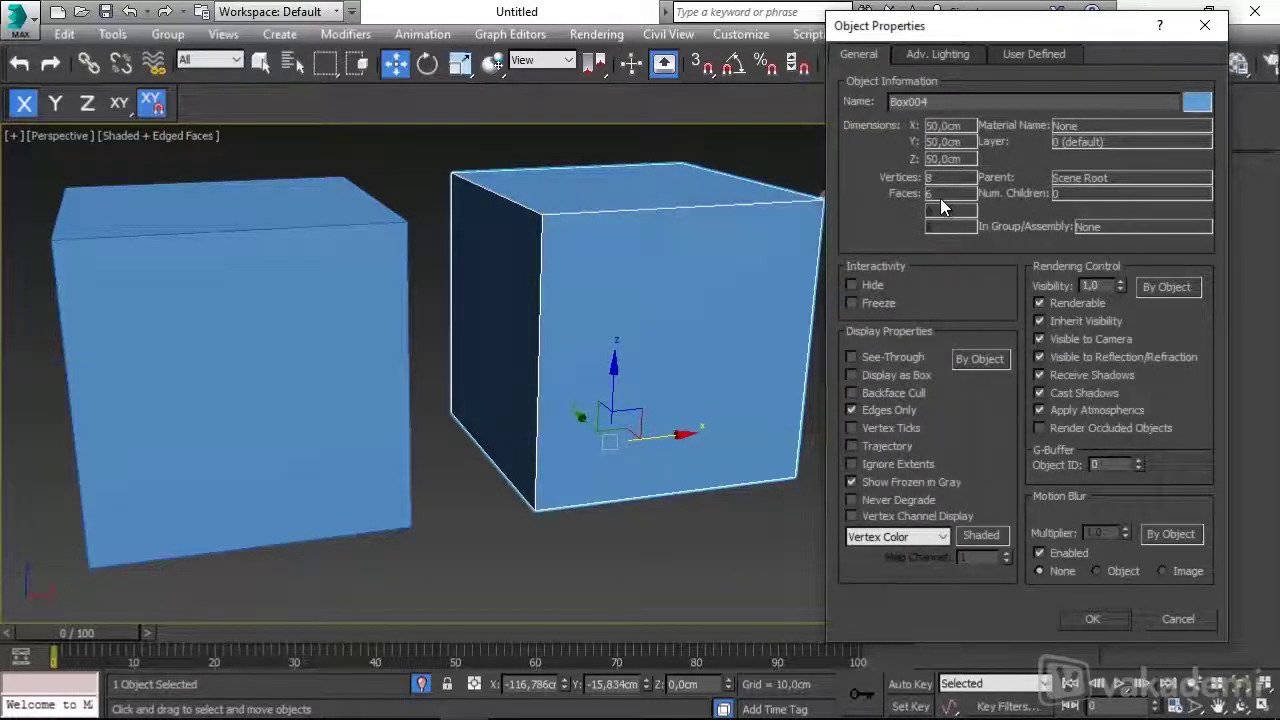
left_click(1092, 620)
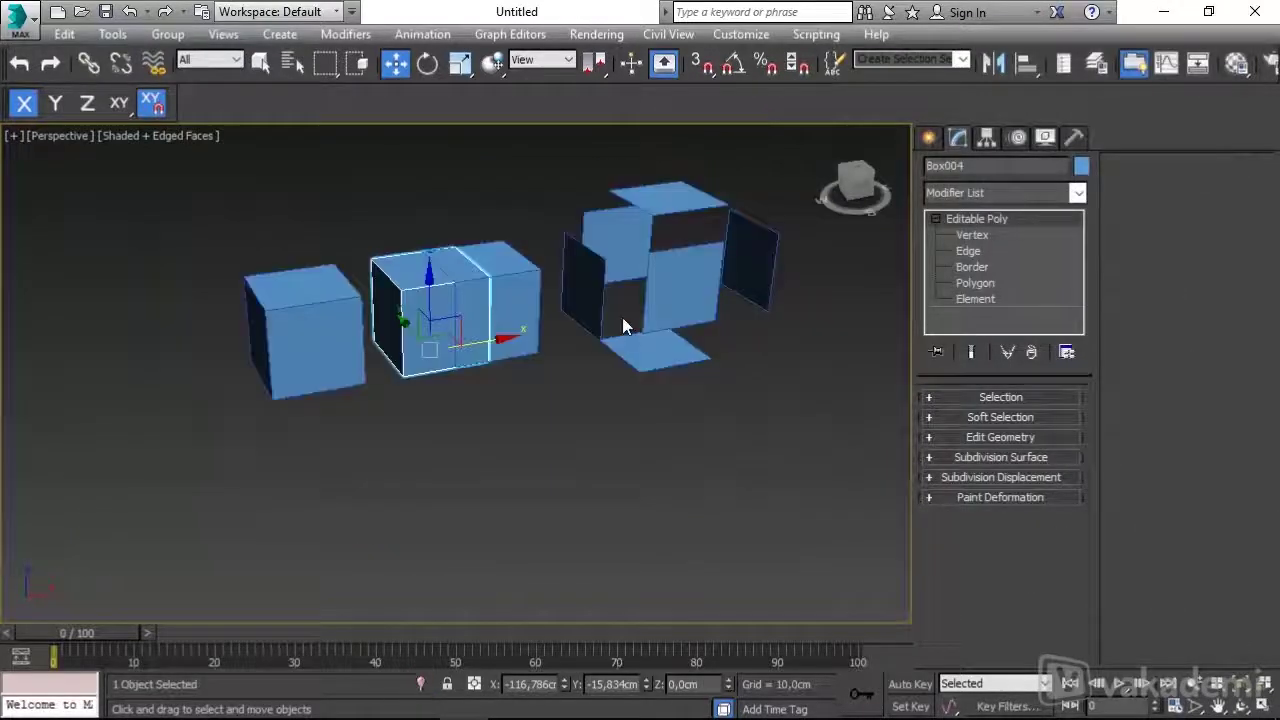
Delete the extra box overlapping the converted copy and select the front panel of the exploded cube
middle_click_drag(622, 325, 572, 361)
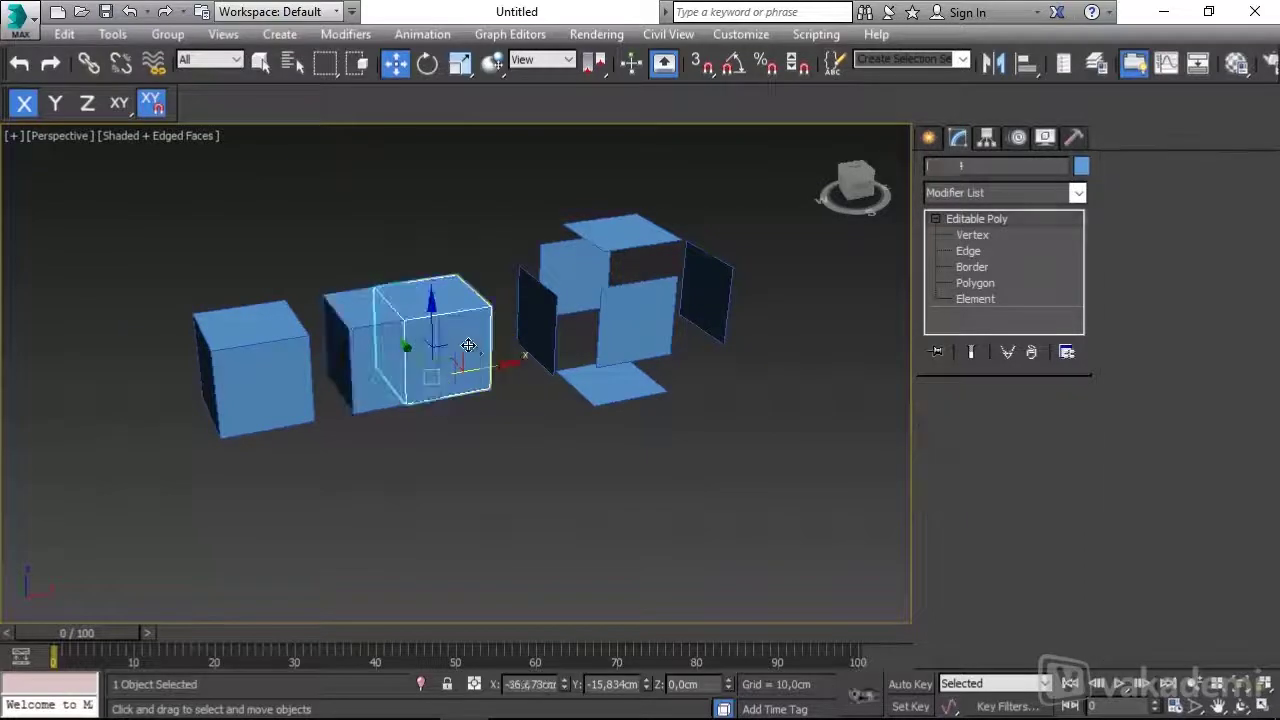
left_click(534, 372)
middle_click_drag(737, 320, 672, 345)
scroll(564, 341, "up", 3)
left_click(564, 341)
middle_click_drag(472, 308, 506, 314, "alt")
middle_click_drag(446, 394, 748, 372, "alt")
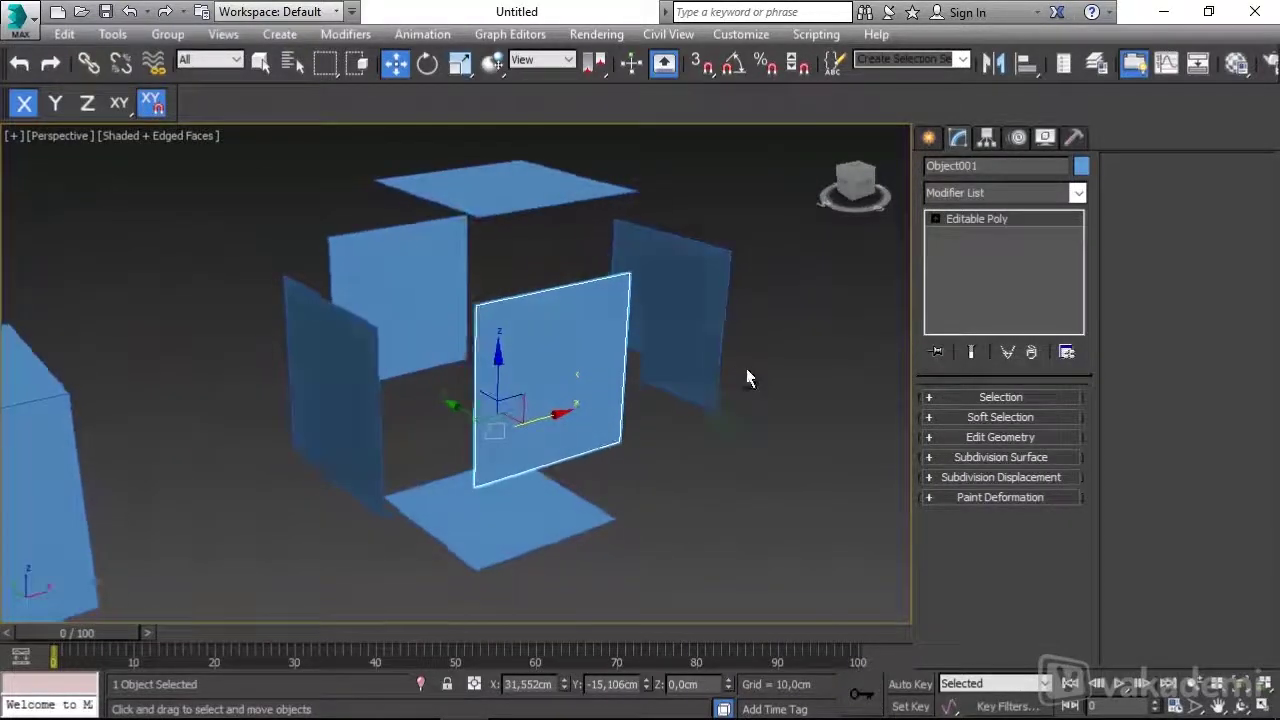
Select each of the exploded cube's six panels in turn to examine them as separate objects, ending on the right panel
left_click(683, 284)
left_click(480, 205)
left_click(423, 274)
left_click(335, 400)
left_click(534, 523)
left_click(574, 386)
left_click(722, 318)
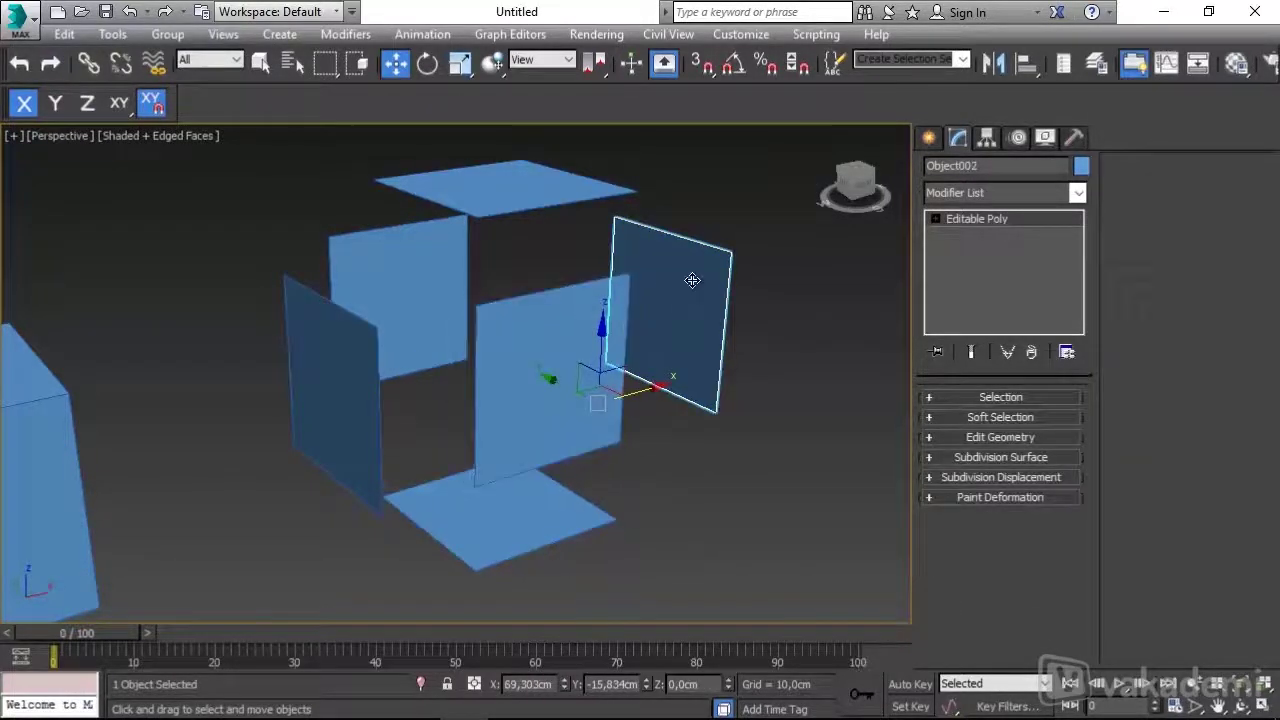
Expand the right panel's sub-object levels and examine its vertex and face counts in the object properties
left_click(935, 219)
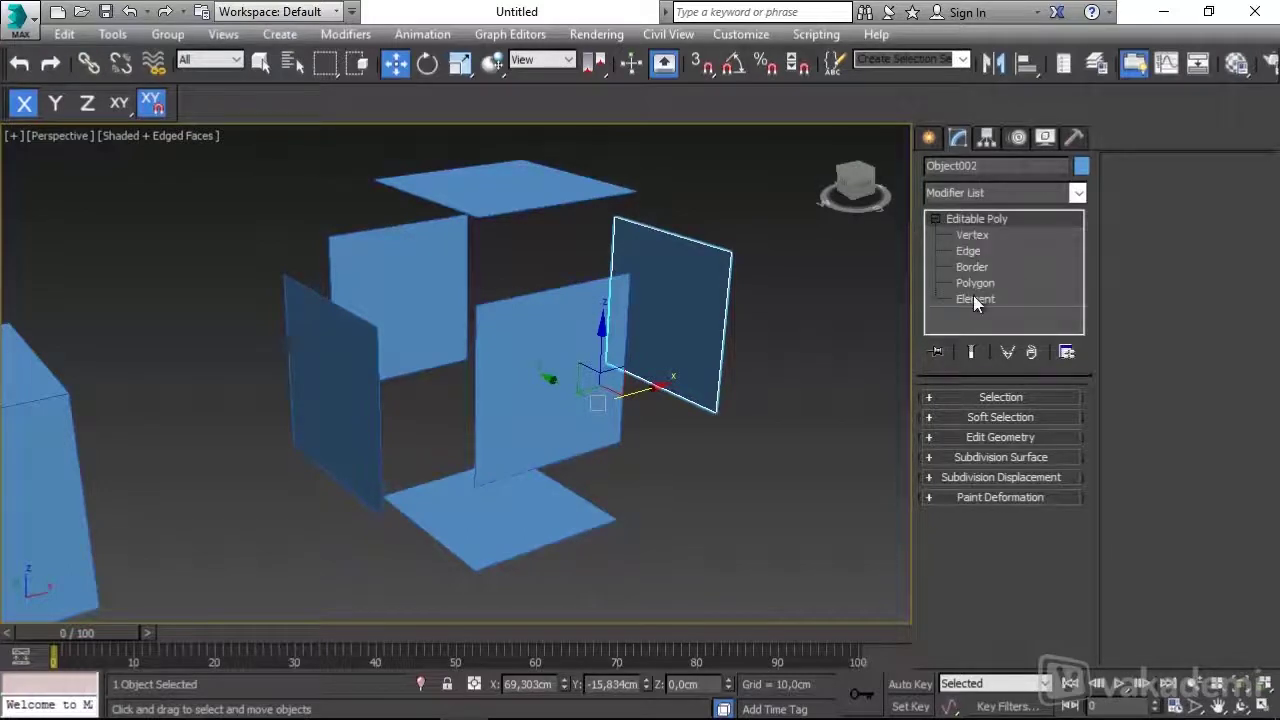
middle_click_drag(752, 346, 768, 346, "alt")
left_click(766, 340)
left_click(694, 297)
middle_click_drag(694, 297, 660, 292, "alt")
right_click(660, 292)
left_click(753, 430)
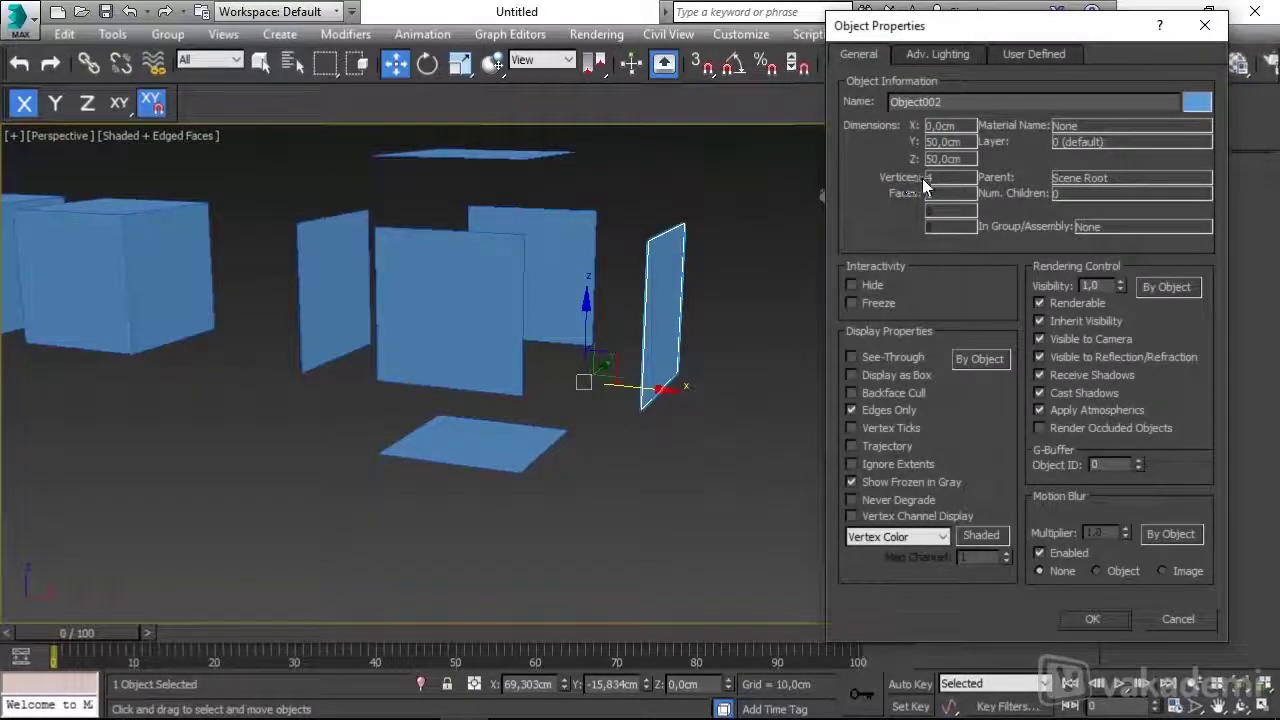
left_click(1106, 619)
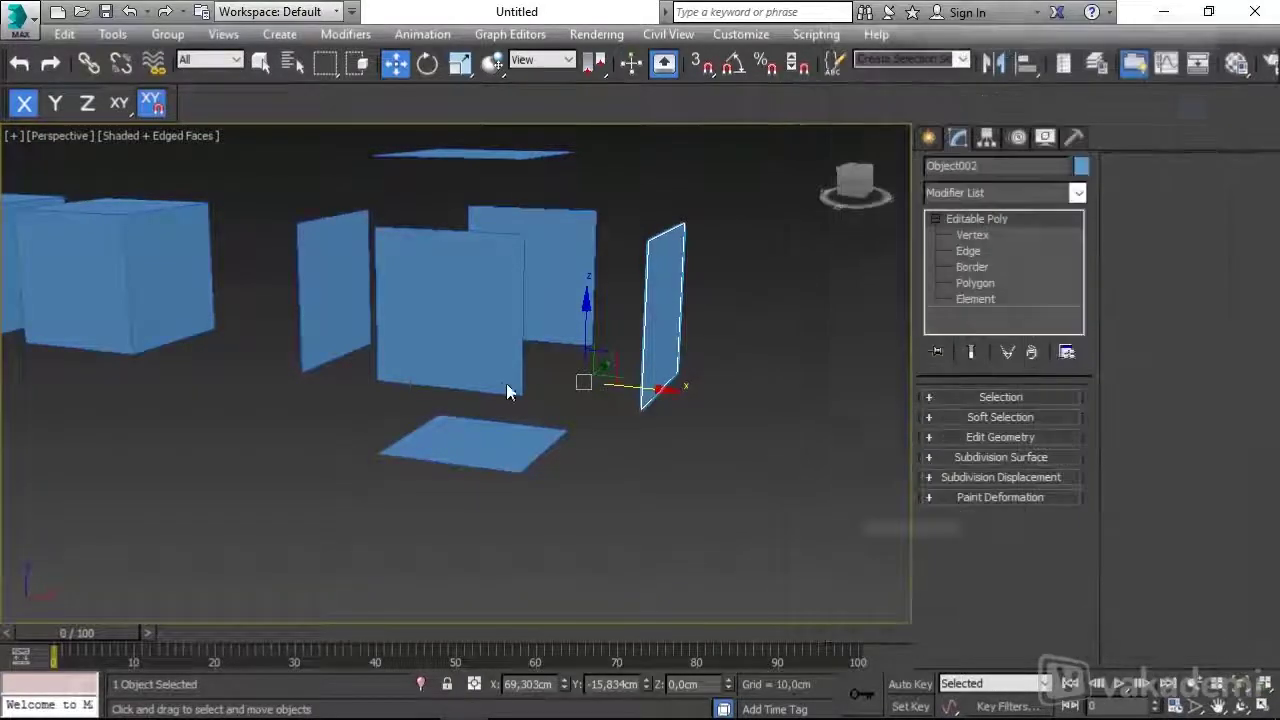
Recheck the vertex and face counts of the converted Editable Poly box for comparison with the single panel
middle_click_drag(557, 414, 666, 403, "alt")
left_click(371, 297)
right_click(376, 299)
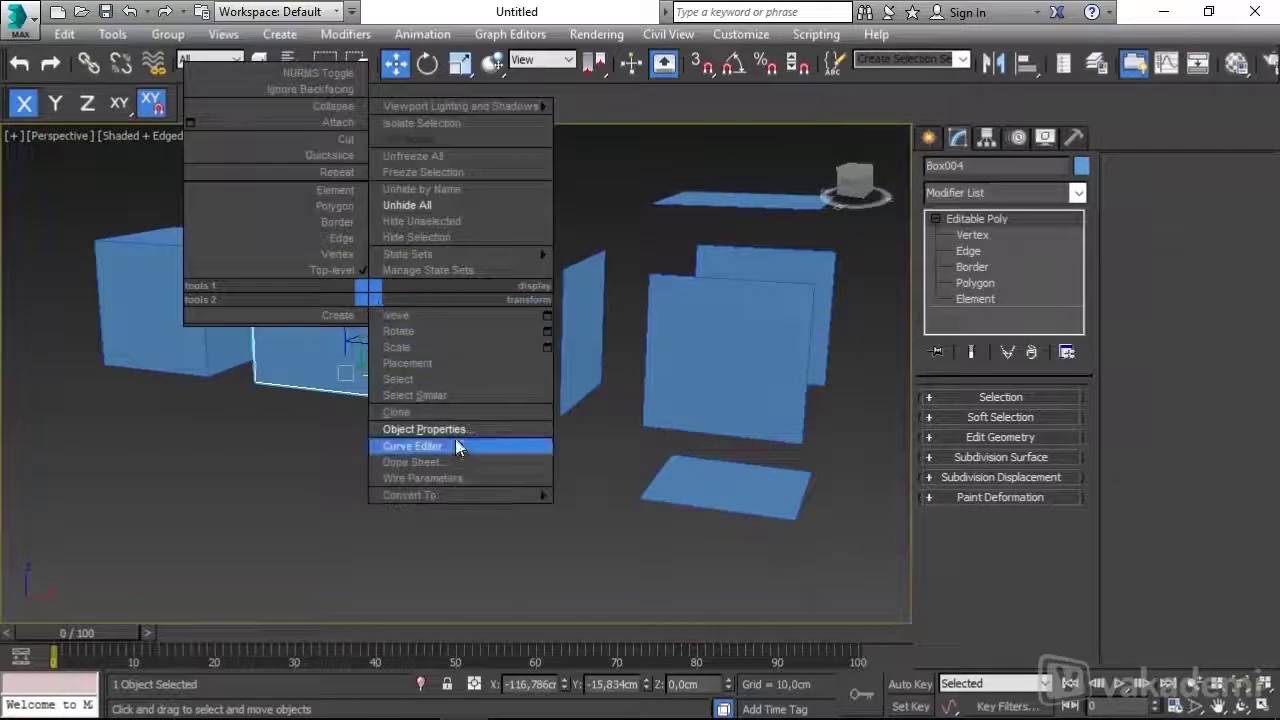
left_click(455, 429)
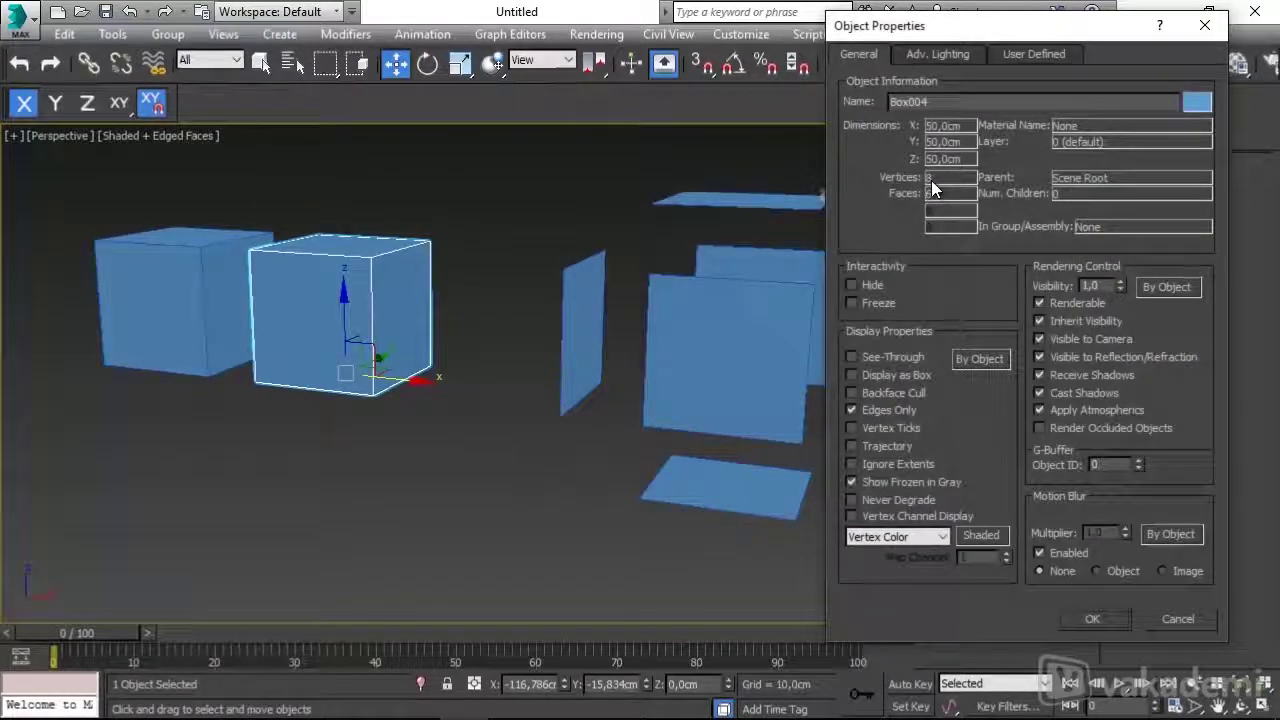
left_click(1086, 617)
Move the exploded cube's right, left and back panels inward to meet the front panel and close the four sides
middle_click_drag(709, 347, 605, 338, "alt")
left_click(697, 383)
middle_click_drag(697, 383, 640, 455, "alt")
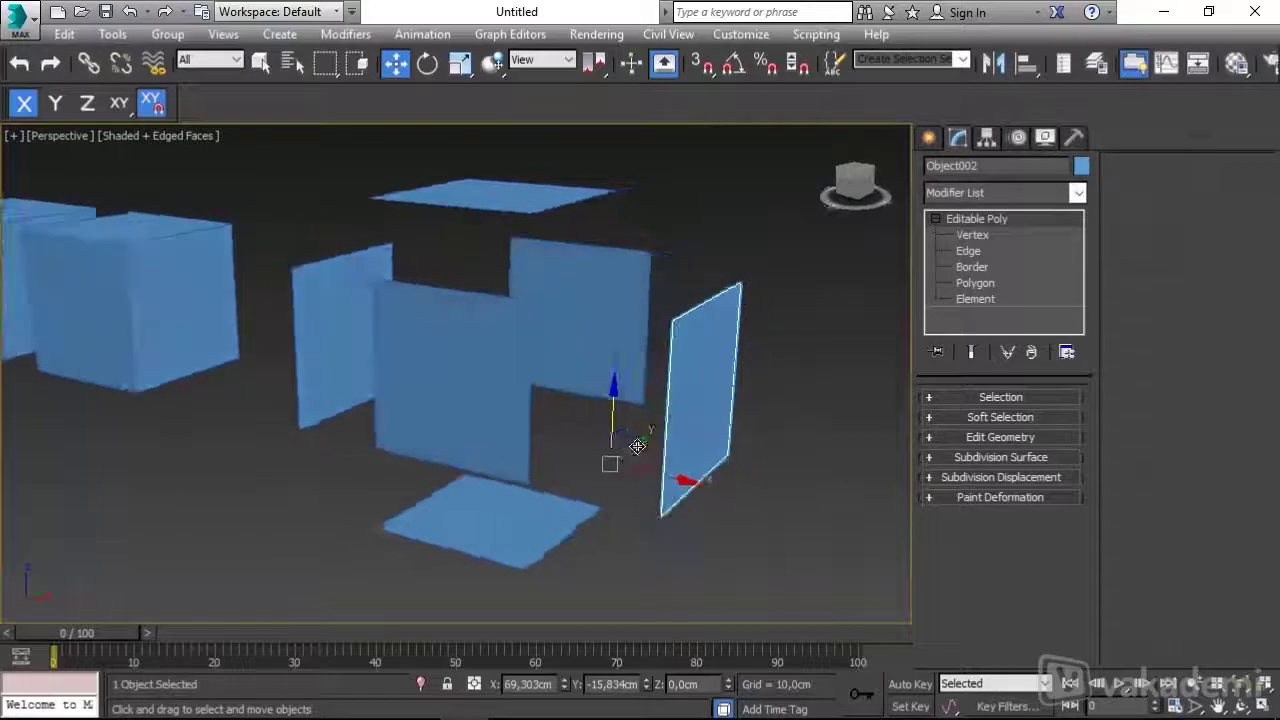
left_click_drag(640, 455, 570, 406)
left_click(316, 354)
left_click(557, 263)
middle_click_drag(557, 263, 567, 411, "alt")
left_click_drag(557, 387, 479, 398)
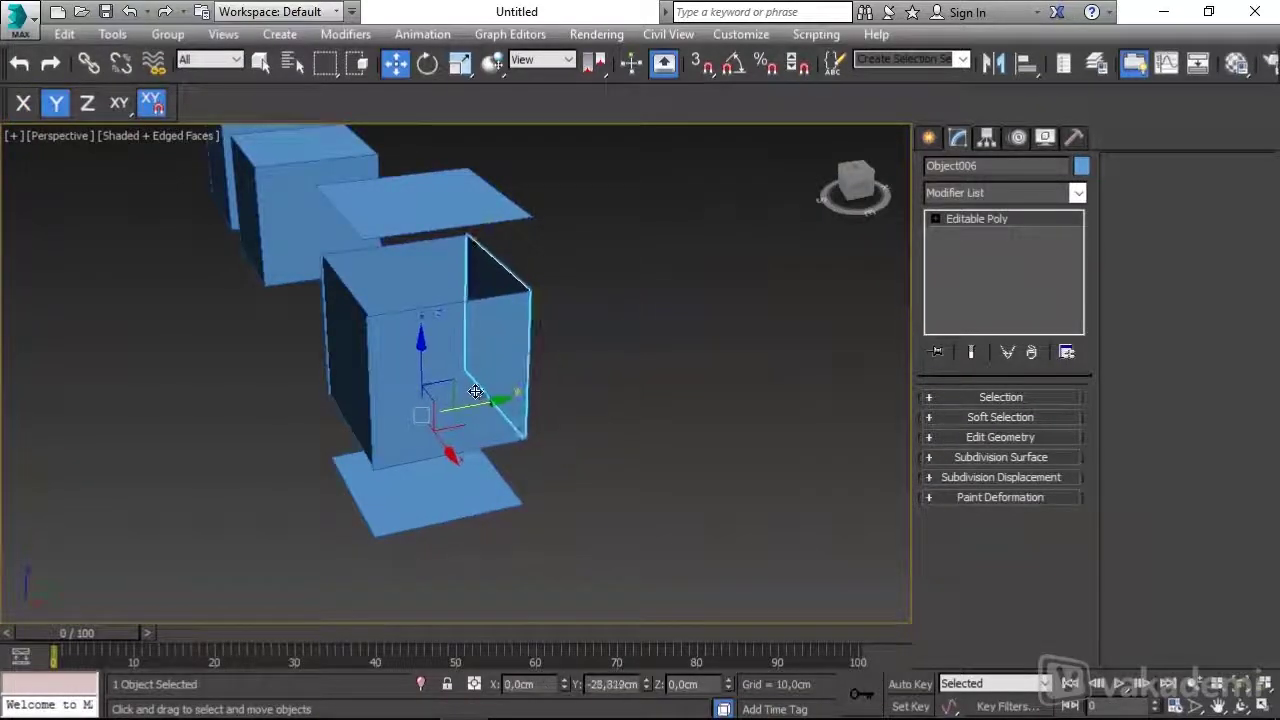
Lower the top panel and raise the bottom panel along Z to close the cube
left_click(439, 205)
key("F7")
left_click_drag(421, 285, 411, 335)
left_click(440, 525)
middle_click_drag(440, 525, 423, 430, "alt")
left_click_drag(423, 430, 420, 360)
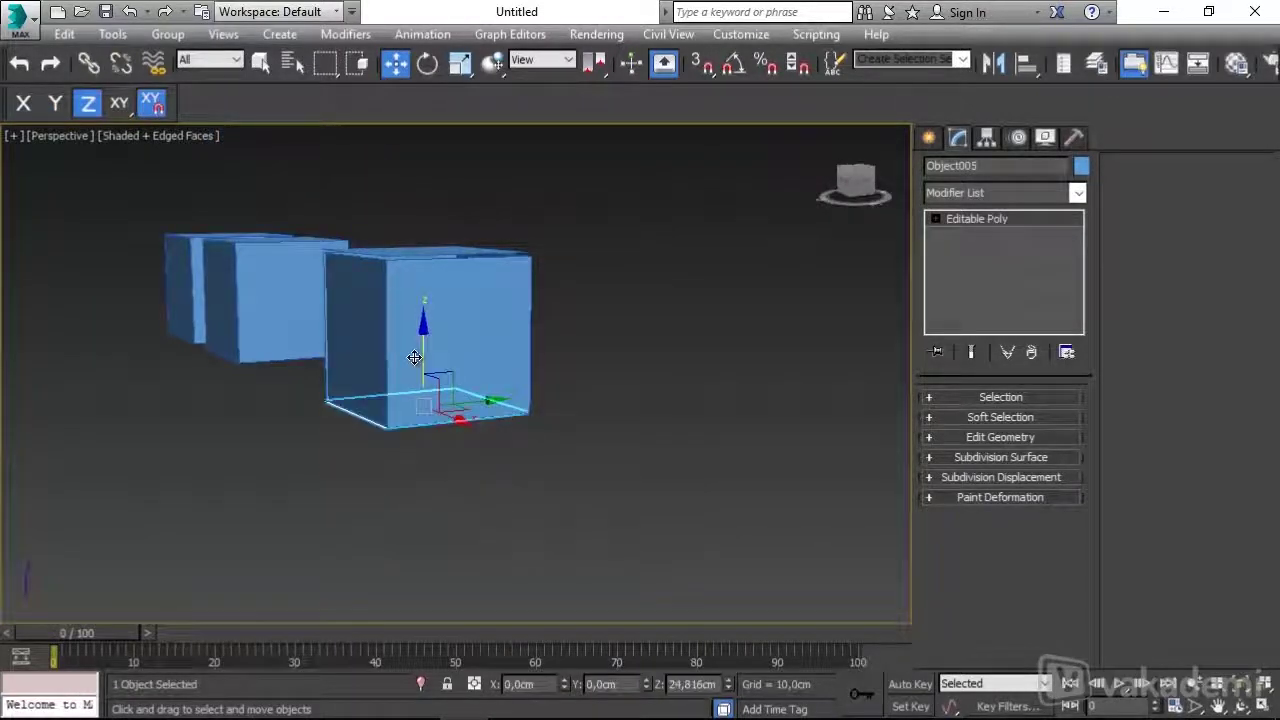
Enter Vertex level on the bottom panel and select its corner vertices where it meets the side panels
scroll(404, 427, "up", 3)
middle_click_drag(404, 440, 564, 462)
left_click(934, 218)
left_click(965, 237)
middle_click_drag(540, 400, 646, 534, "alt")
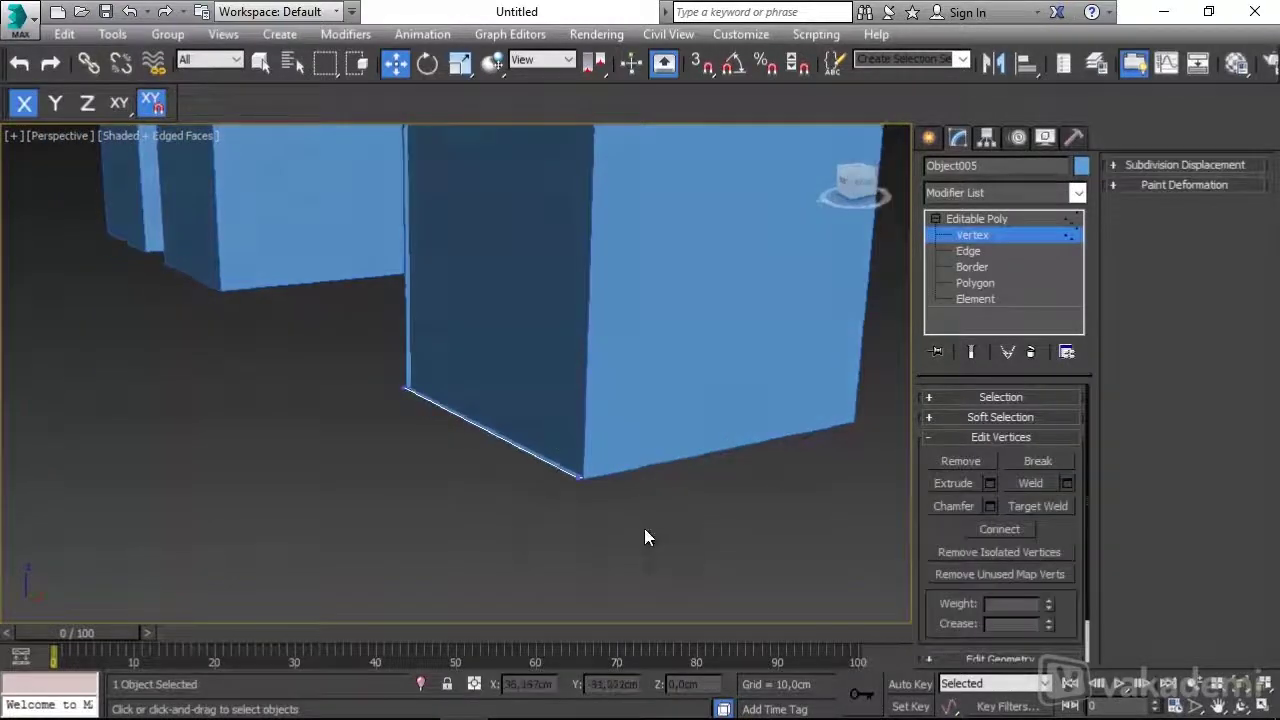
left_click(577, 476)
scroll(617, 470, "down", 5)
middle_click_drag(620, 424, 640, 471, "alt")
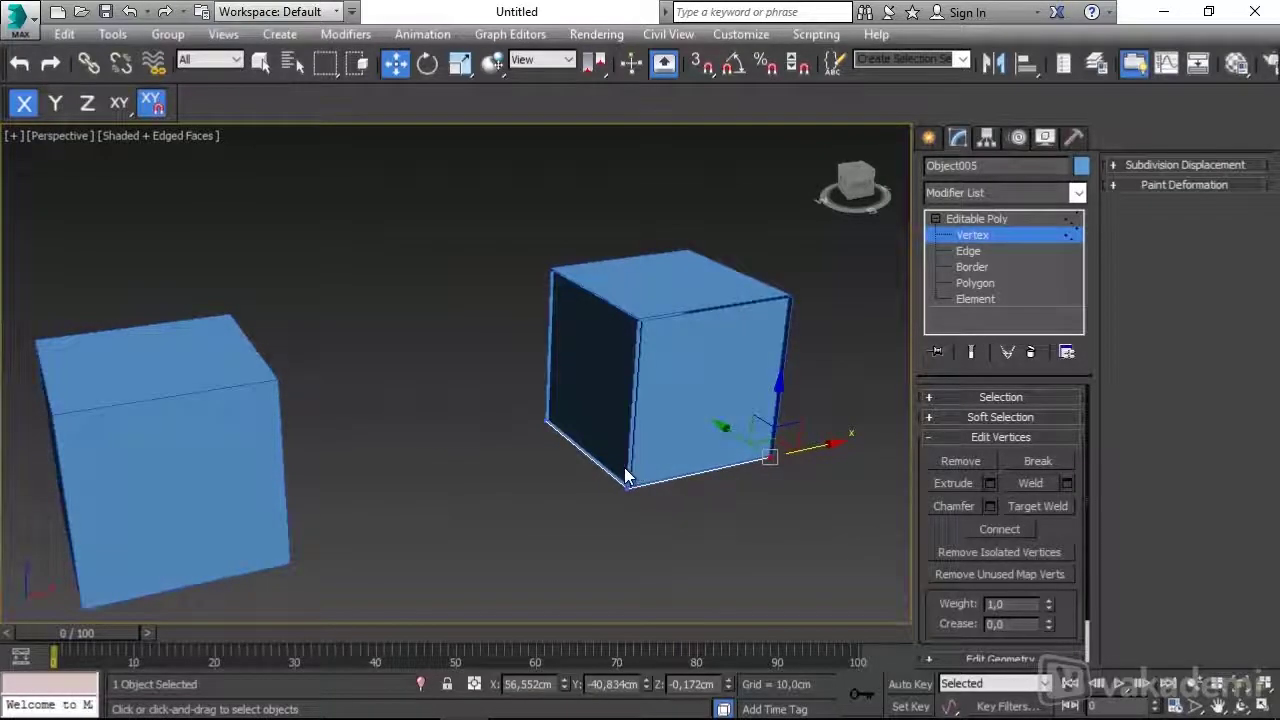
Leave Vertex level and select the front, left and bottom panels in turn to examine how they meet at the shared corner
scroll(645, 464, "up", 5)
left_click(965, 235)
left_click(723, 448)
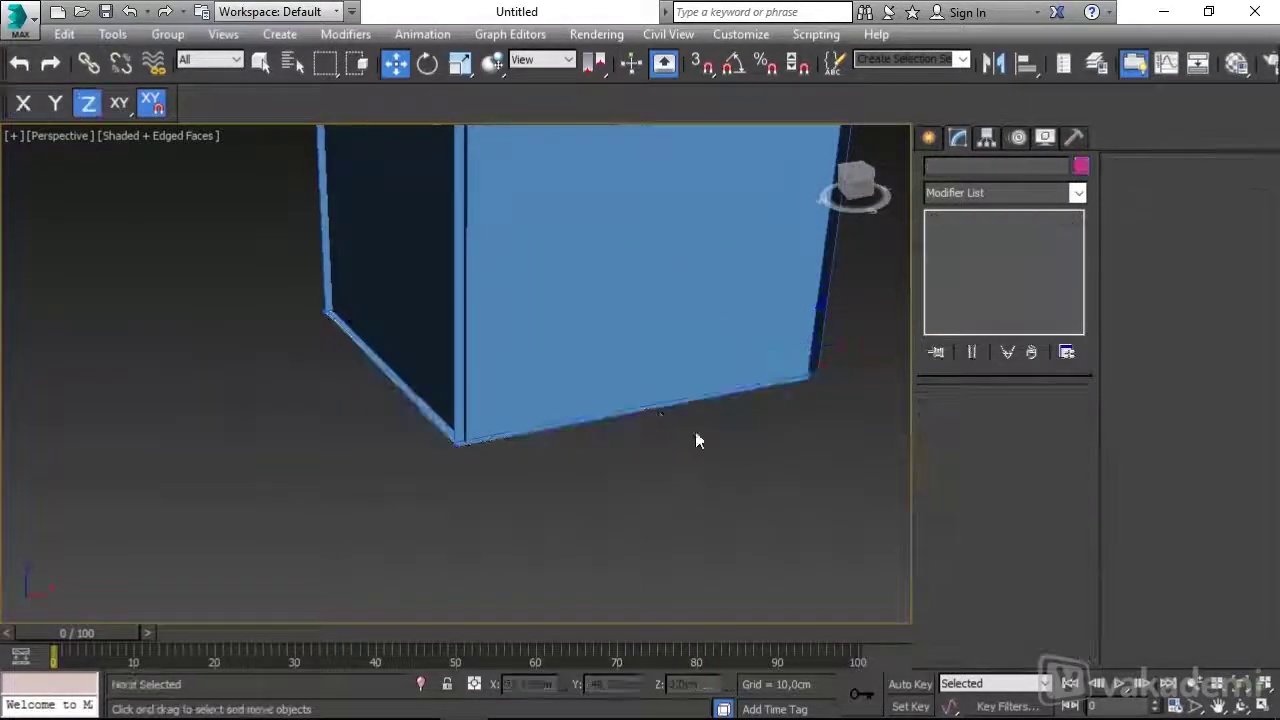
left_click(660, 410)
middle_click_drag(589, 455, 591, 426, "alt")
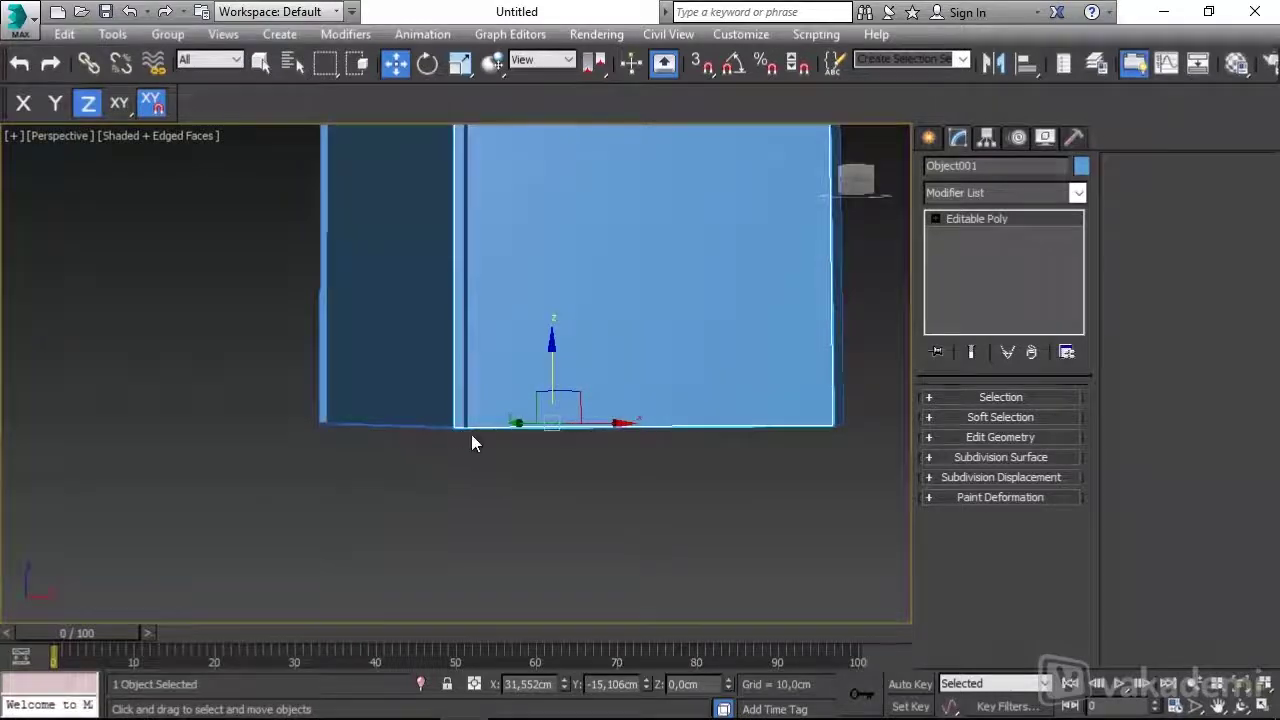
left_click(411, 337)
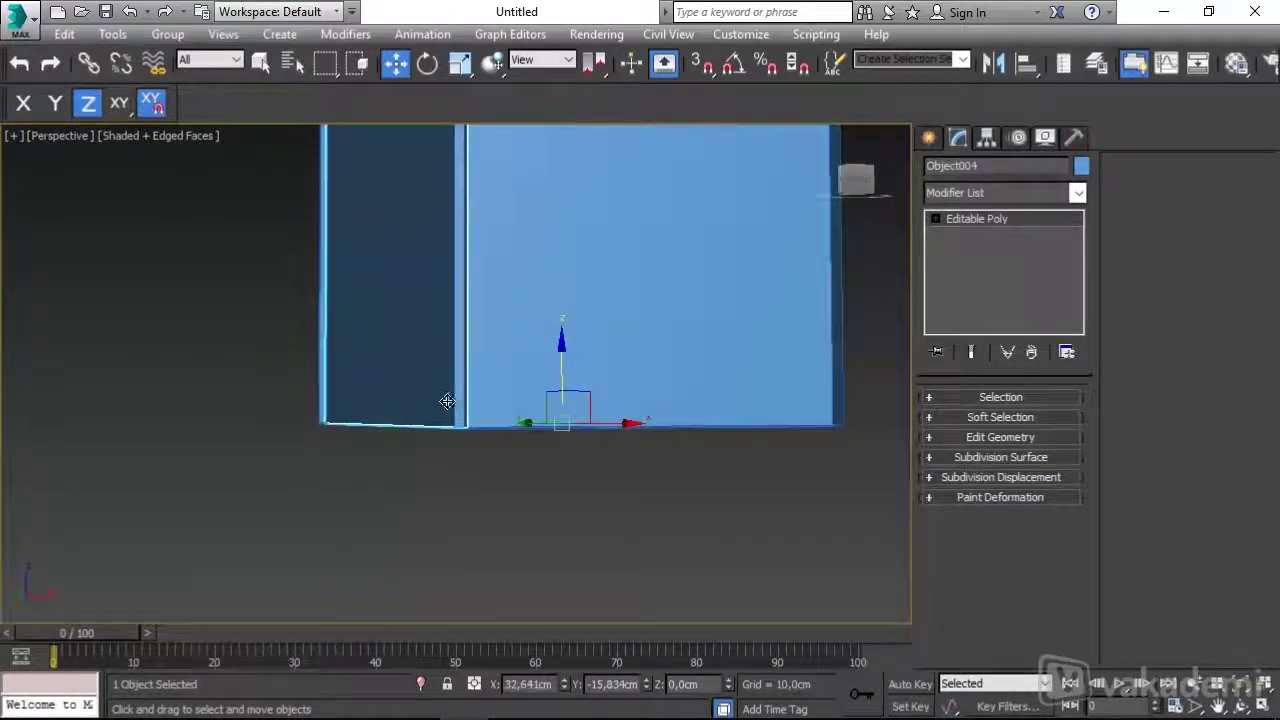
middle_click_drag(604, 433, 472, 321, "alt")
left_click(523, 346)
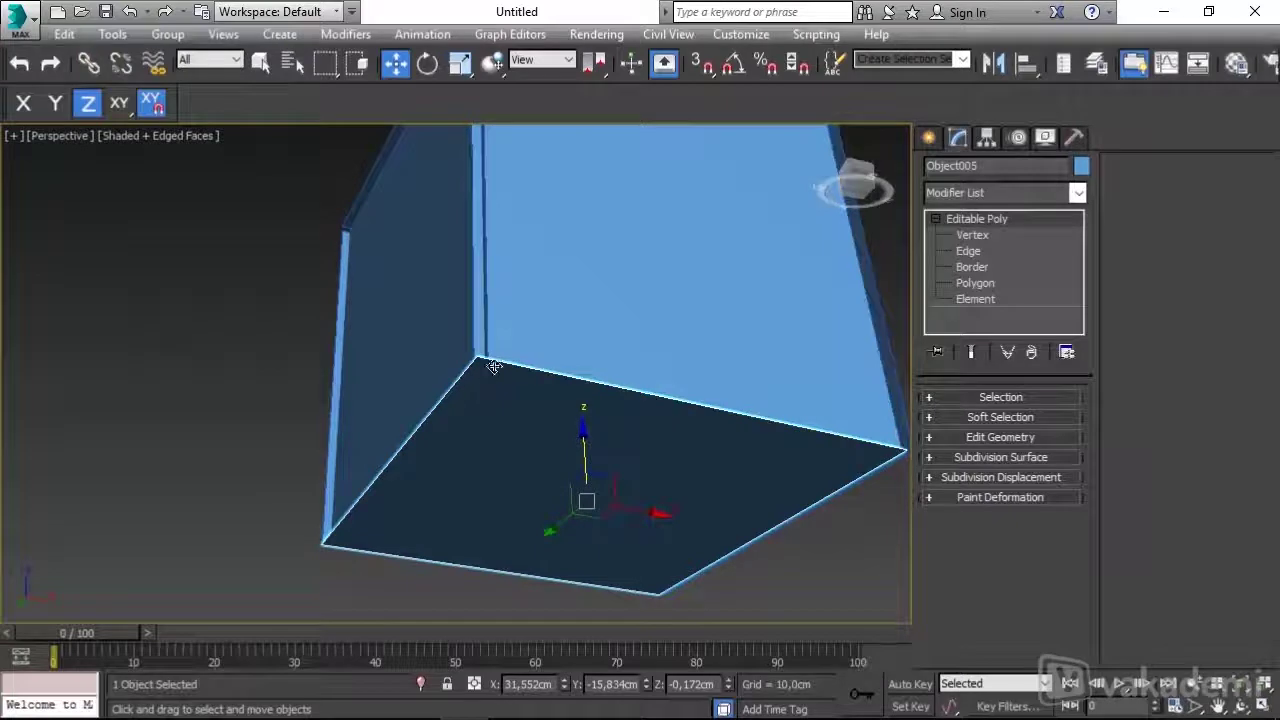
Select the one-piece Editable Poly box beside the assembled panel cube and list its sub-object levels
scroll(489, 374, "down", 6)
middle_click_drag(508, 342, 556, 333, "alt")
scroll(570, 340, "up", 4)
scroll(570, 340, "down", 4)
scroll(528, 320, "up", 4)
left_click(100, 283)
left_click(939, 219)
left_click(939, 220)
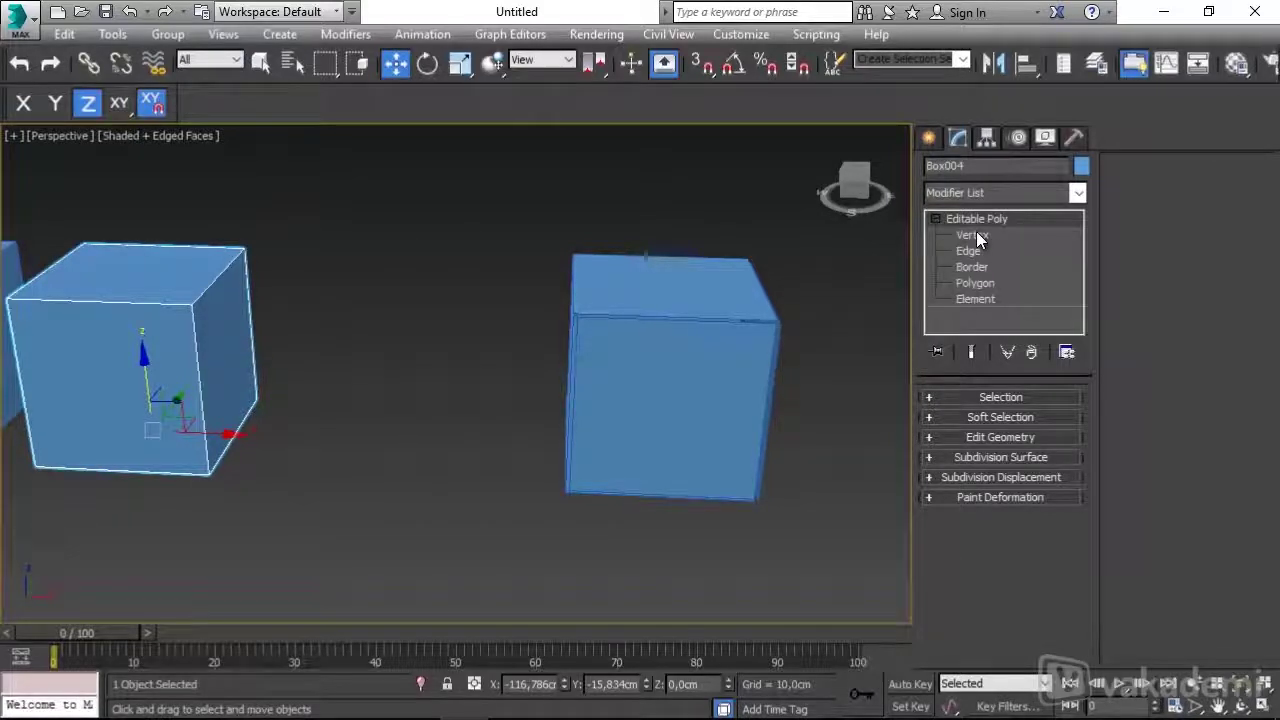
Enter Vertex level on the one-piece box and select its top front-left corner vertex
left_click(979, 240)
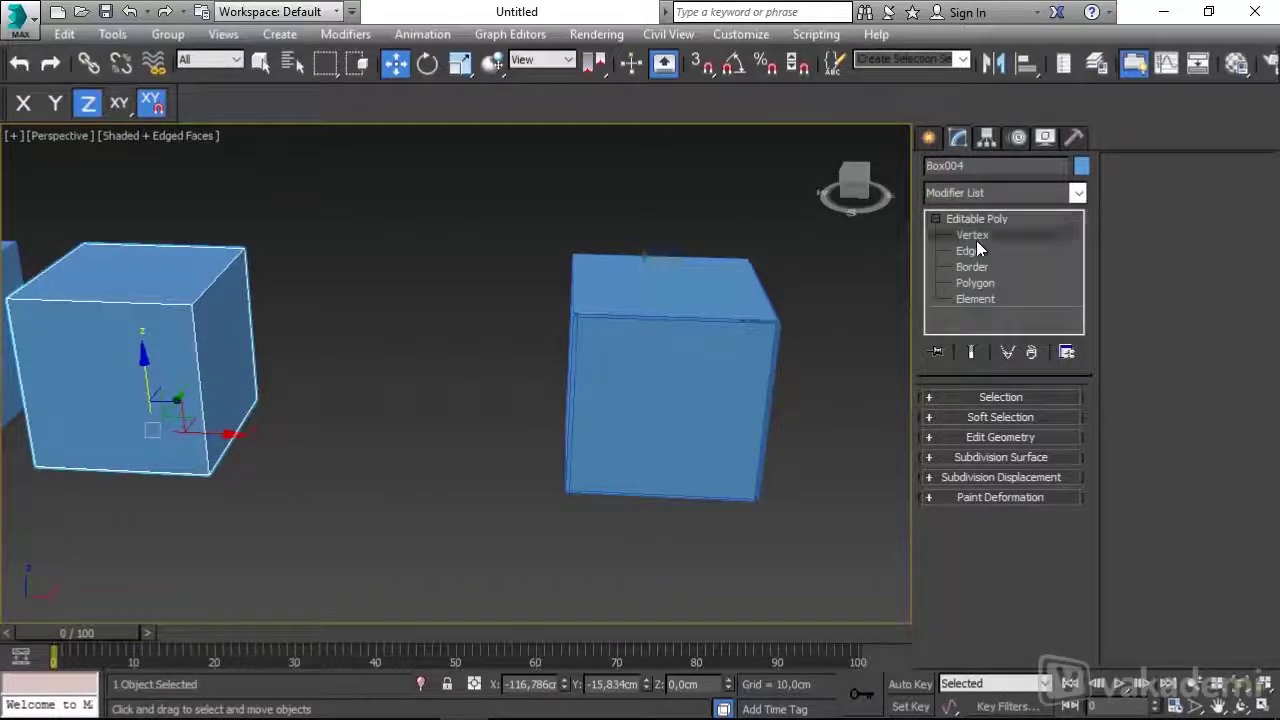
key("z")
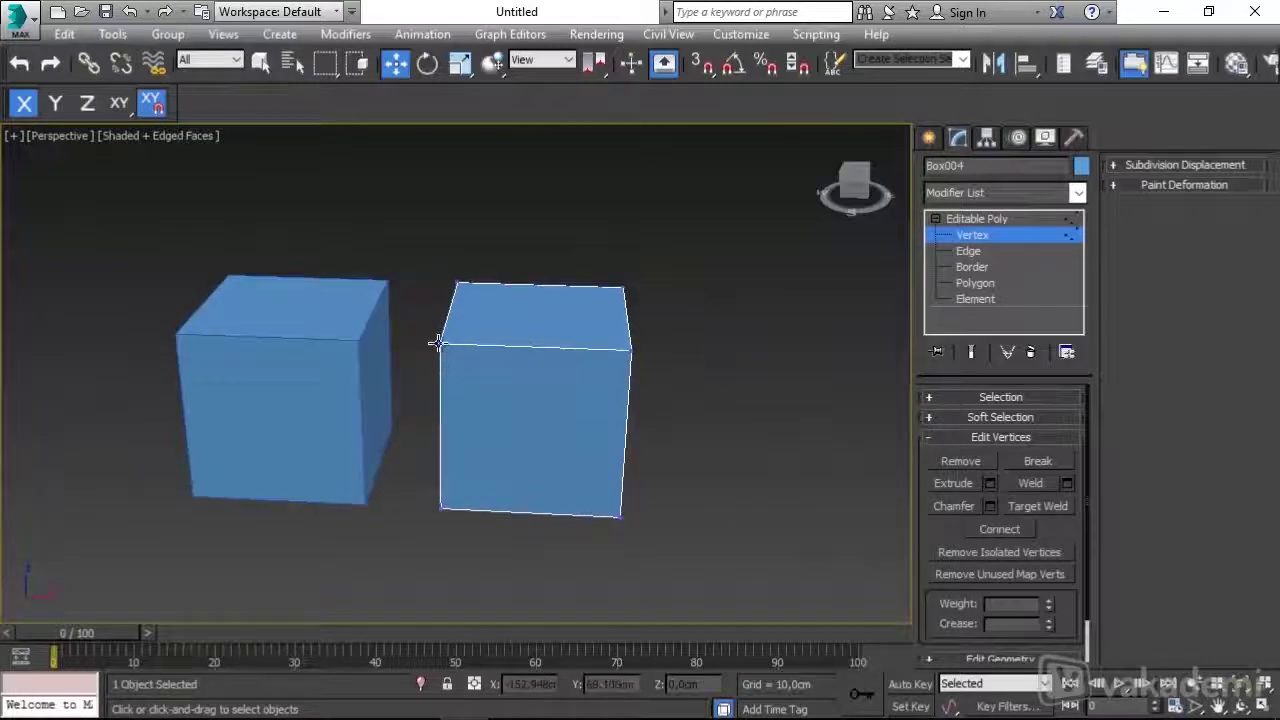
left_click(437, 343)
middle_click_drag(551, 366, 609, 337, "alt")
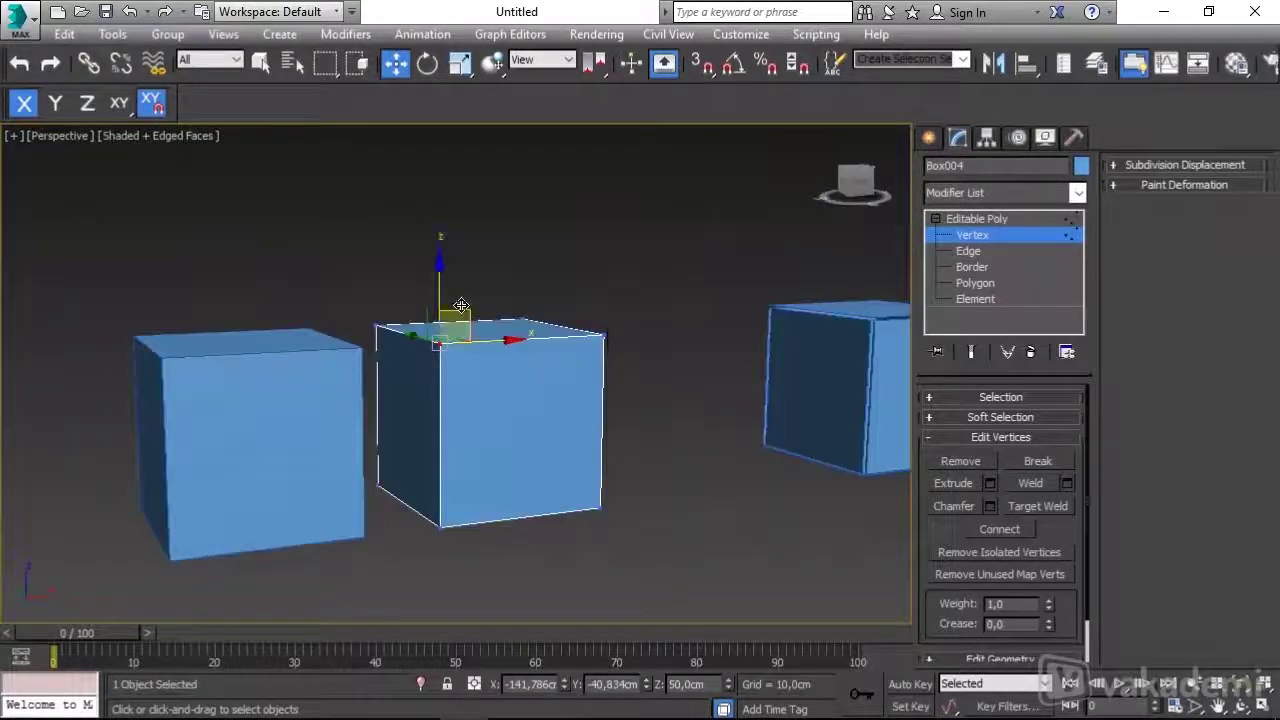
Switch the box to Edge level and select its top front edge
left_click(970, 251)
middle_click_drag(560, 400, 455, 369, "alt")
left_click(465, 374)
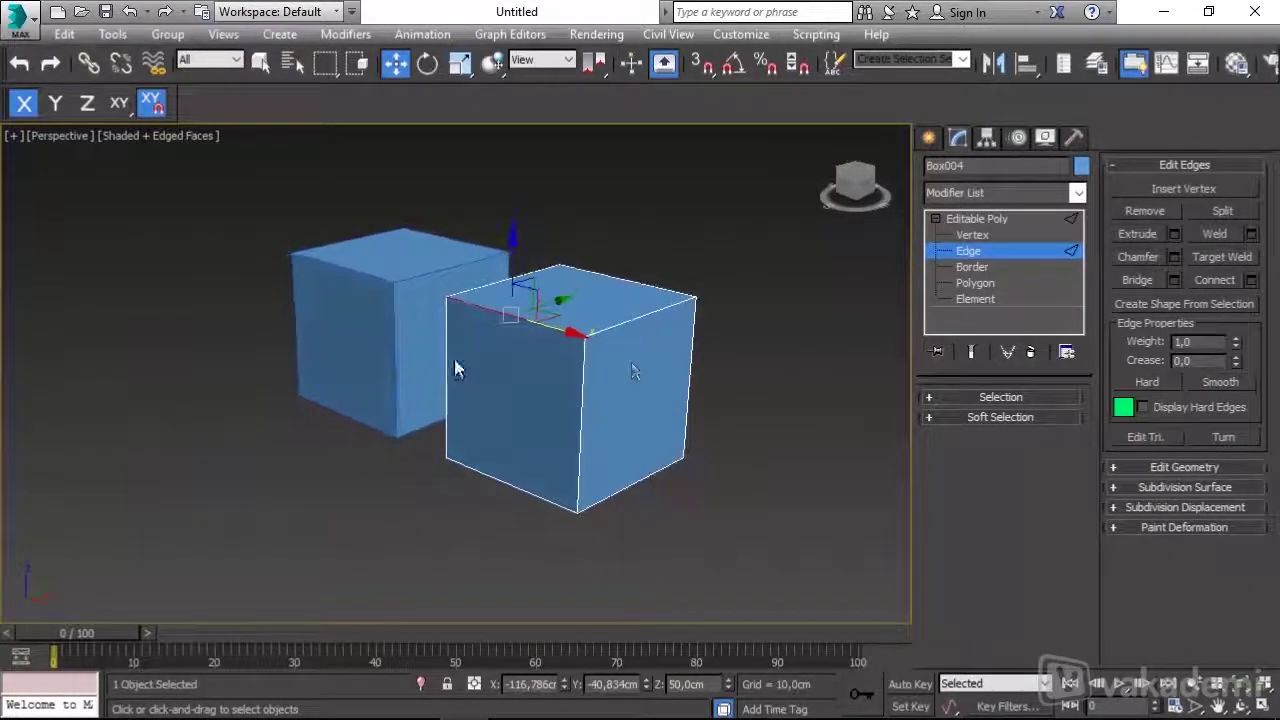
Switch the box to Border level and examine its closed faces from several angles for open edges
left_click(957, 268)
middle_click_drag(830, 286, 777, 284, "alt")
middle_click_drag(668, 349, 573, 321, "alt")
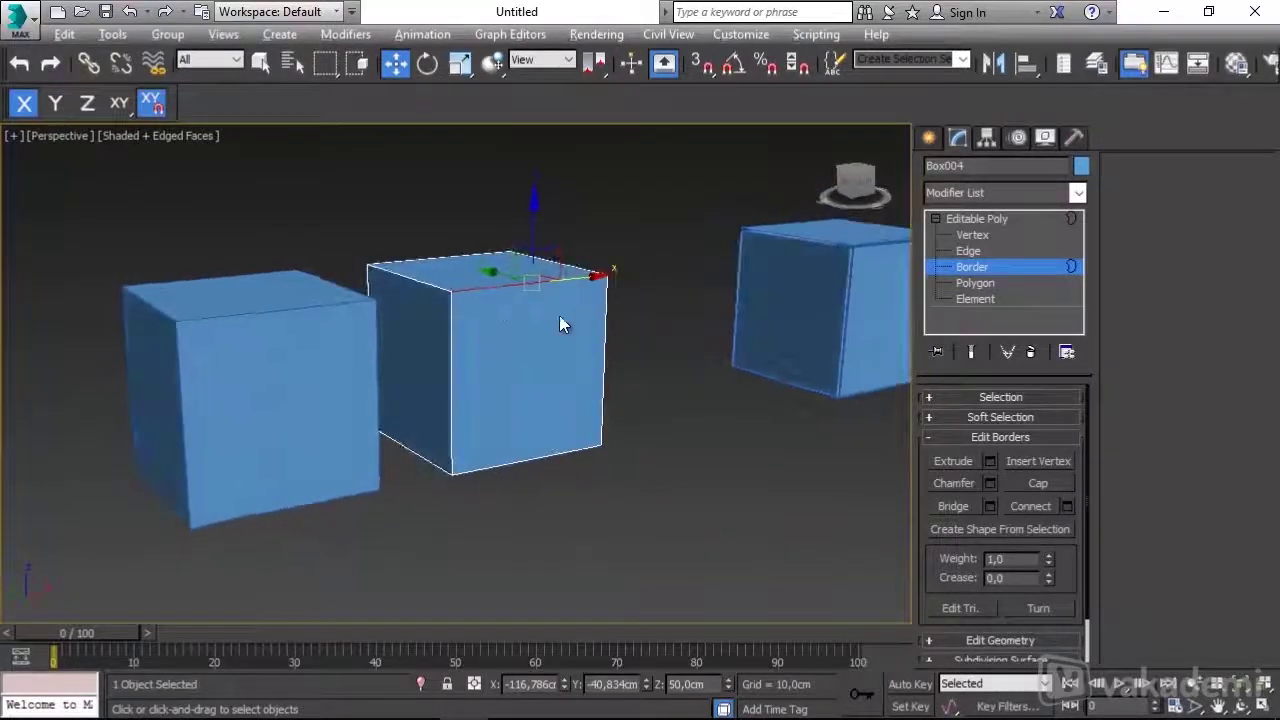
scroll(504, 320, "up", 5)
scroll(660, 391, "down", 5)
middle_click_drag(652, 396, 677, 376, "alt")
middle_click_drag(580, 352, 652, 407, "alt")
scroll(531, 343, "up", 5)
scroll(537, 340, "down", 5)
Switch the box to Polygon level and select individual faces one at a time, ending with the back face
left_click(975, 283)
left_click(574, 351)
left_click(610, 285)
middle_click_drag(680, 322, 683, 300, "alt")
left_click(418, 340)
middle_click_drag(434, 329, 286, 360, "alt")
middle_click_drag(498, 407, 566, 410, "alt")
middle_click_drag(400, 318, 470, 317)
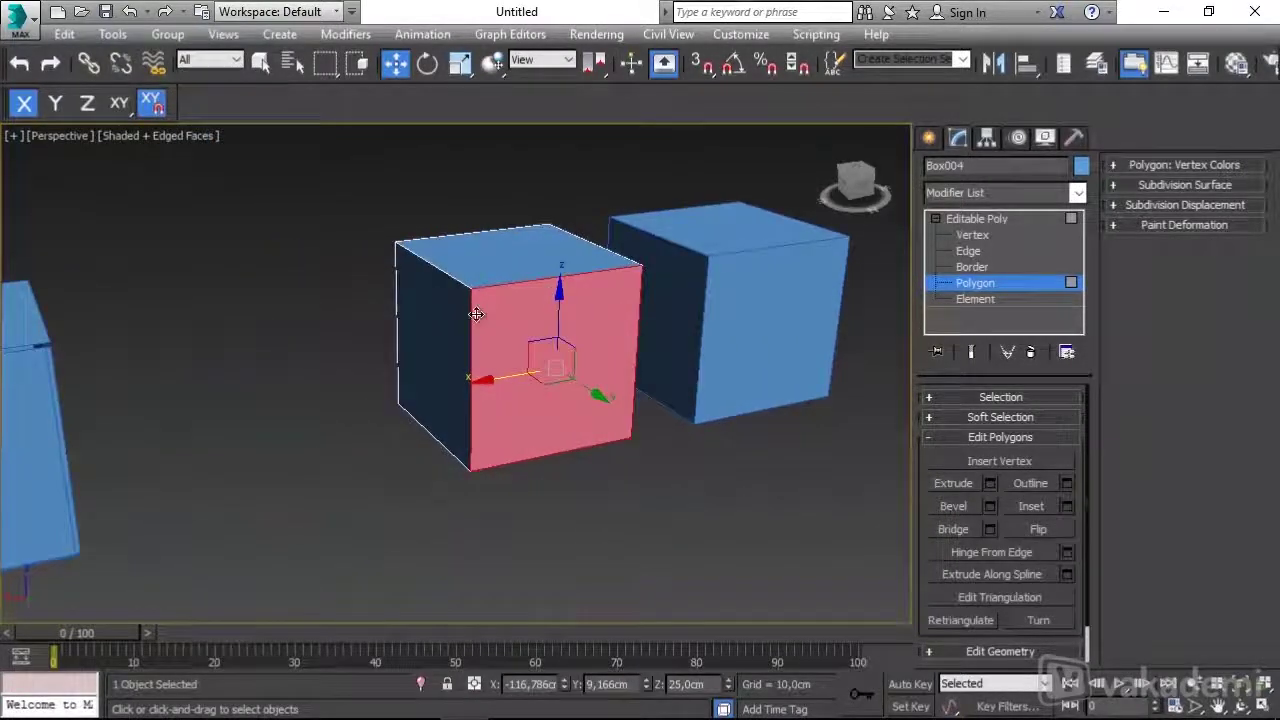
scroll(476, 314, "up", 5)
scroll(518, 307, "down", 5)
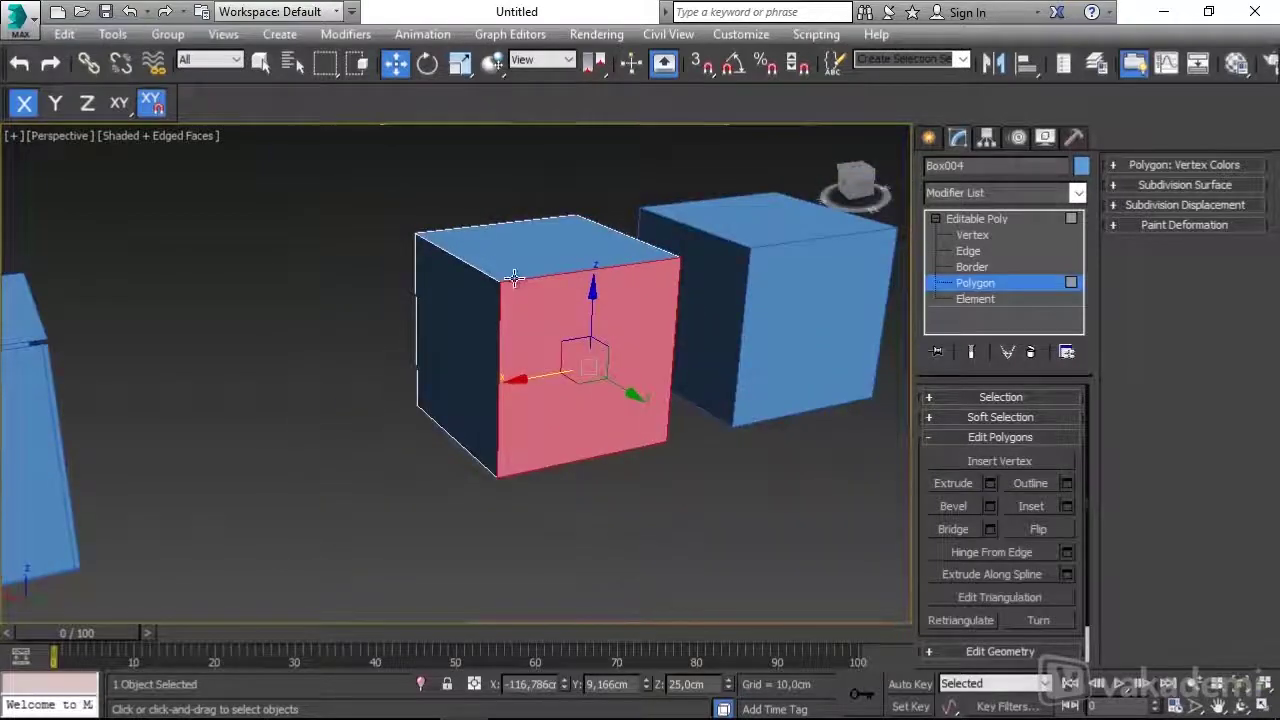
middle_click_drag(588, 299, 620, 304, "alt")
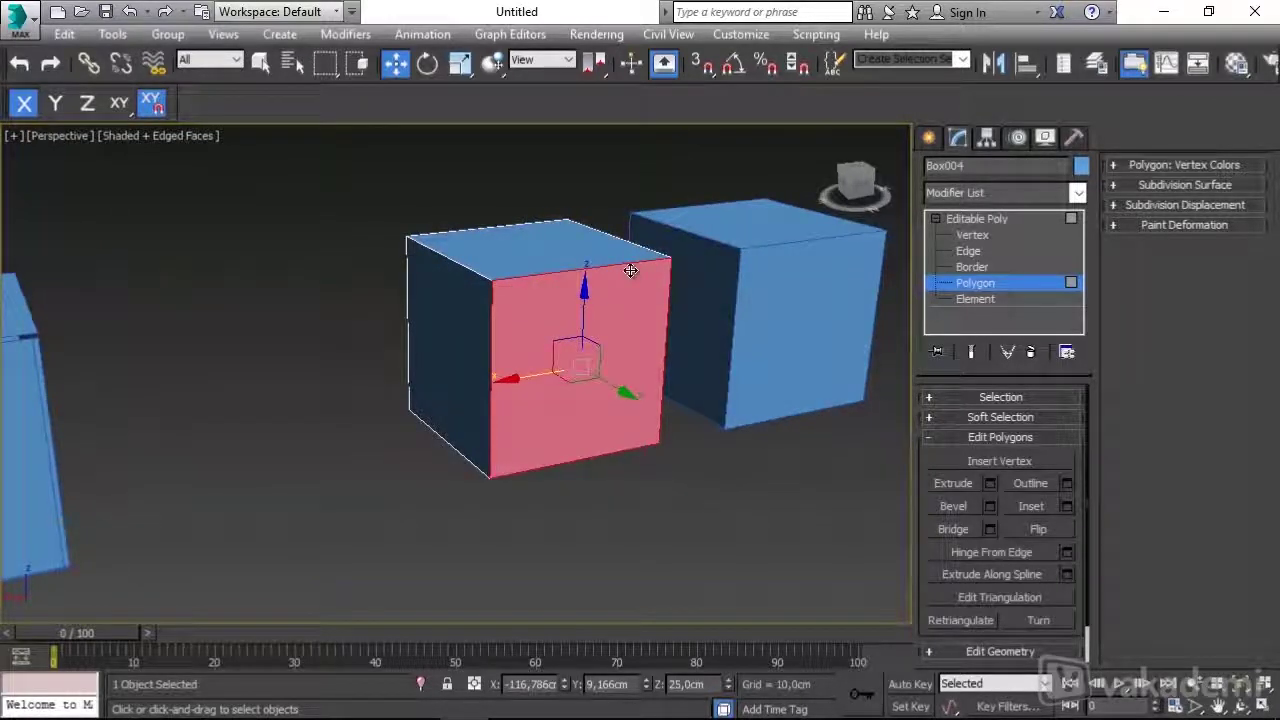
middle_click_drag(607, 438, 612, 420, "alt")
Select the whole box at Element level, then return to Polygon level with all its faces selected
left_click(972, 299)
left_click(750, 408)
left_click(590, 322)
middle_click_drag(590, 324, 698, 362, "alt")
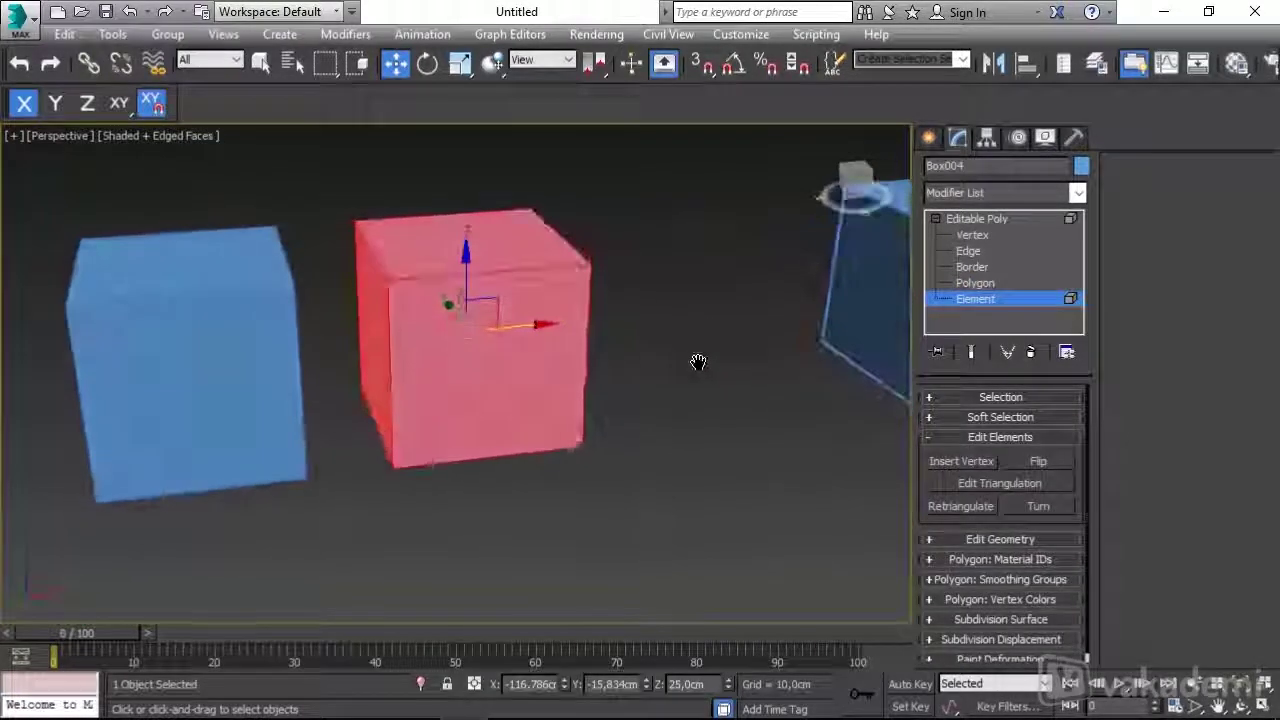
left_click(975, 283)
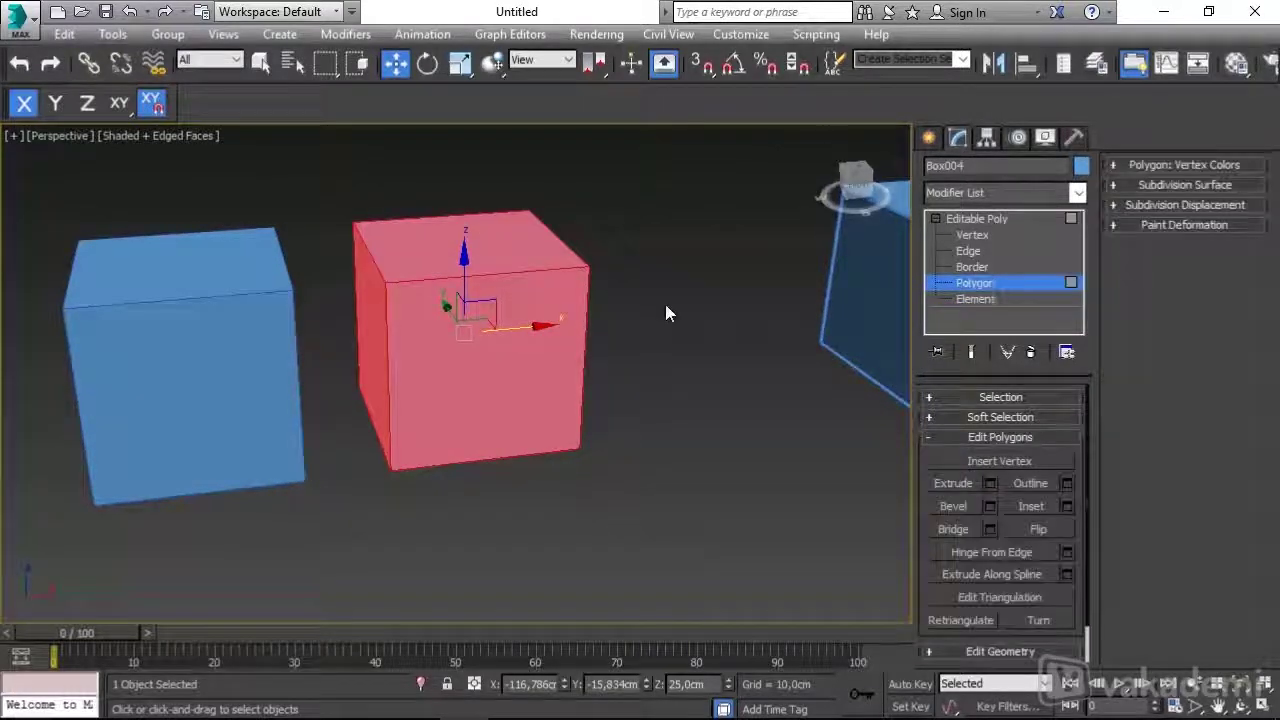
middle_click_drag(668, 313, 672, 309, "alt")
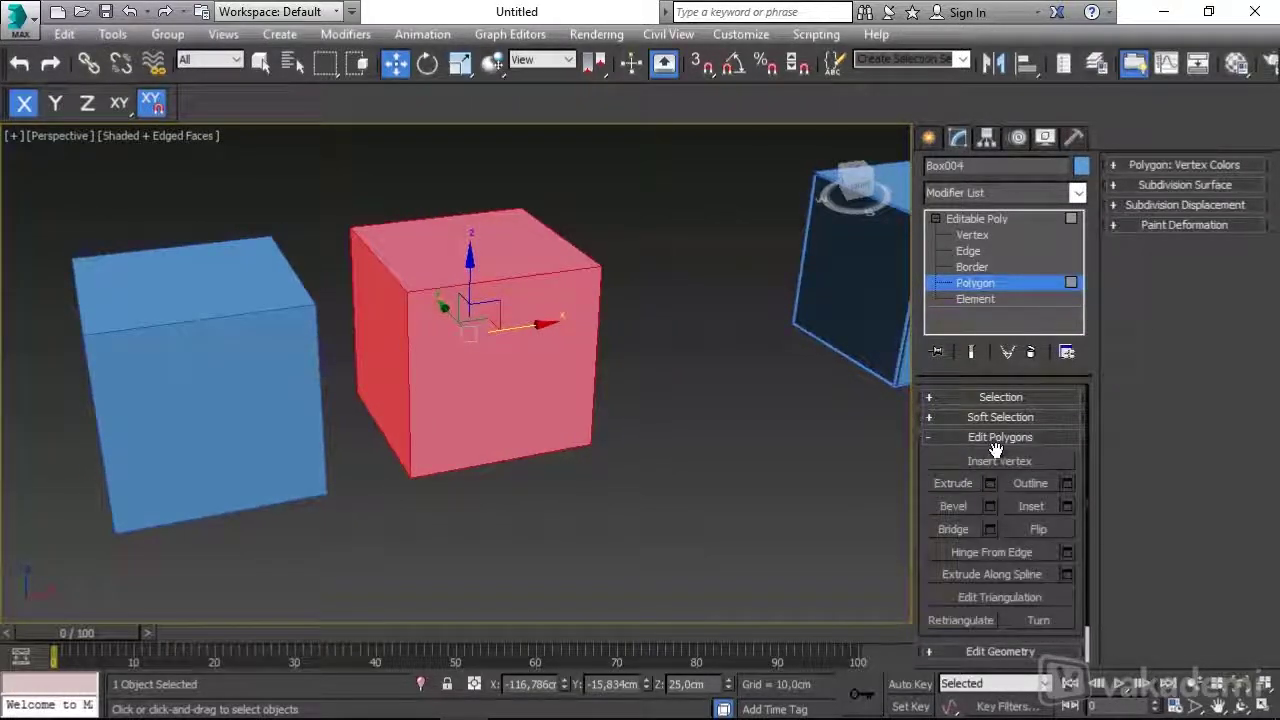